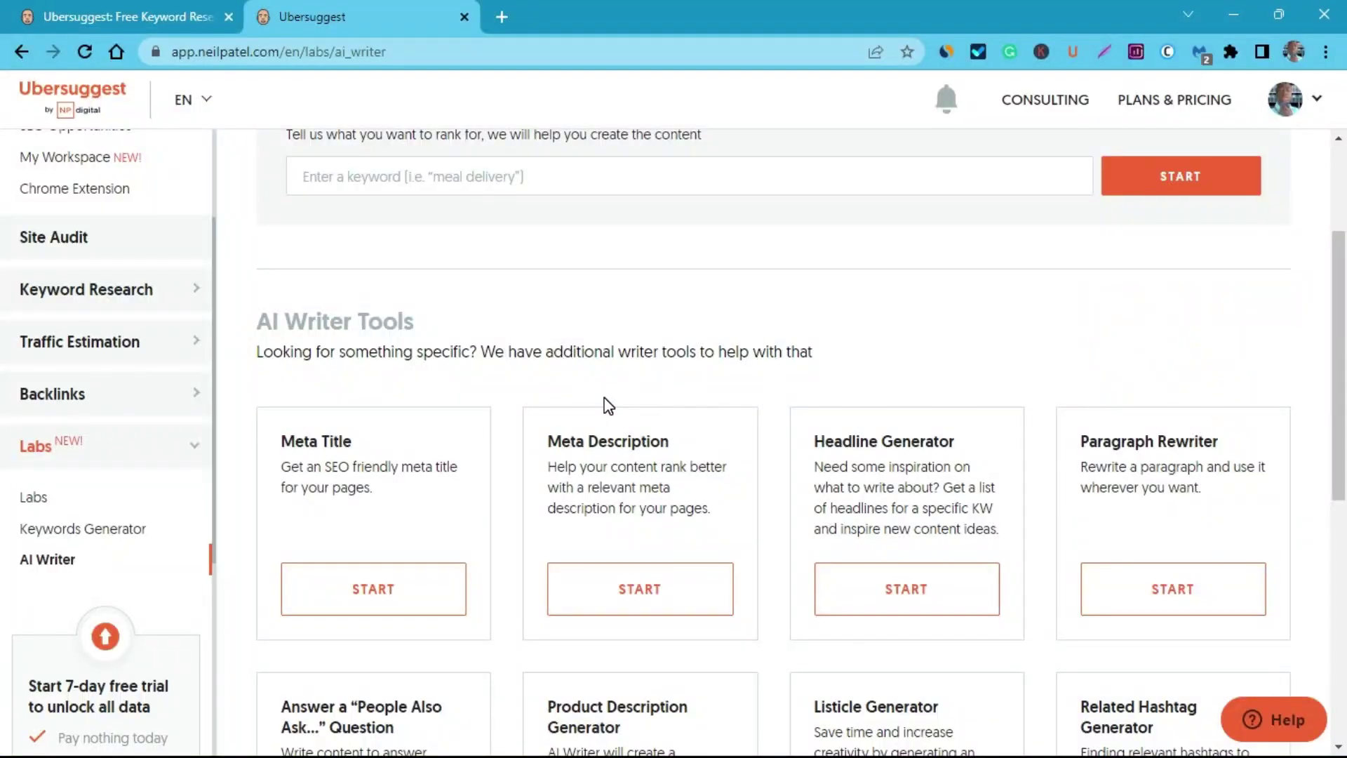
Run Ubersuggest's AI Writer on the keyword 'affiliate marketing blueprints for beginners' to get title ideas.
scroll(609, 400, up, 3)
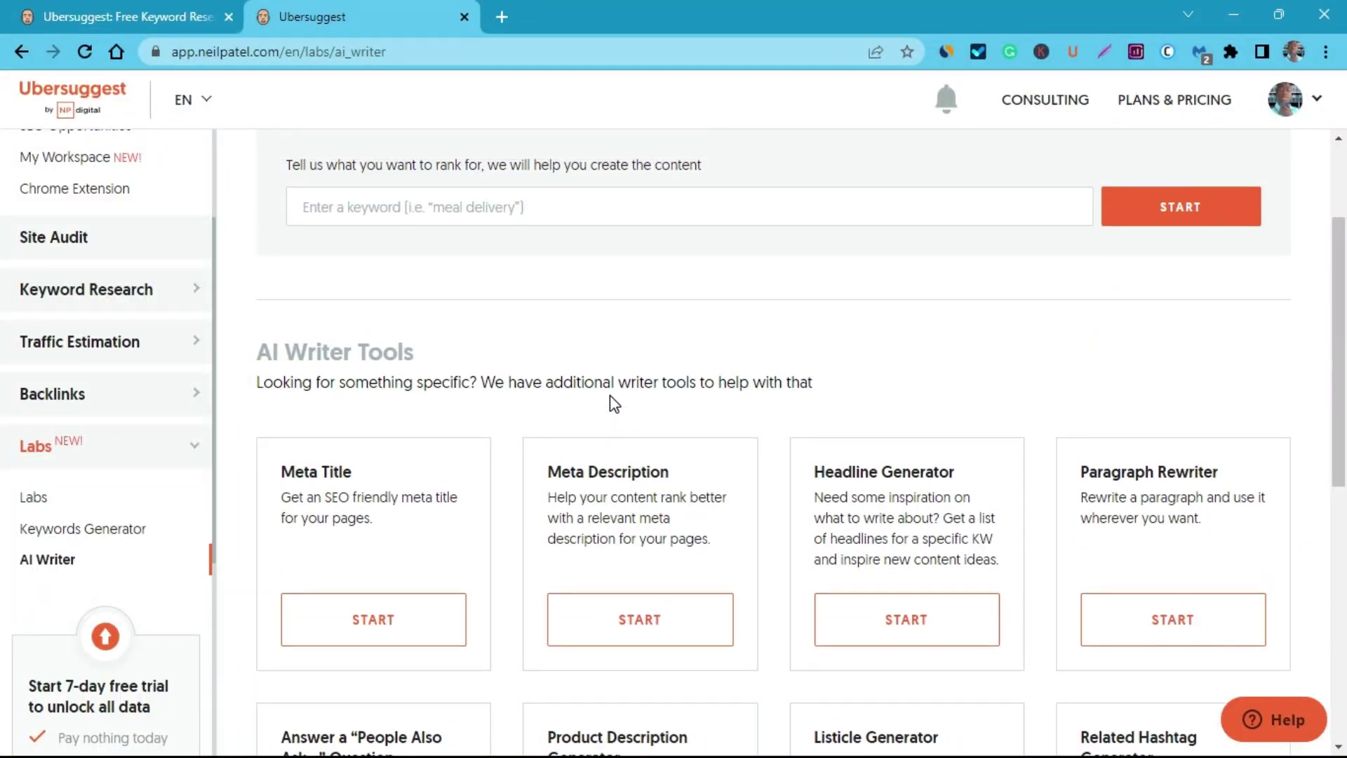
scroll(612, 384, down, 2)
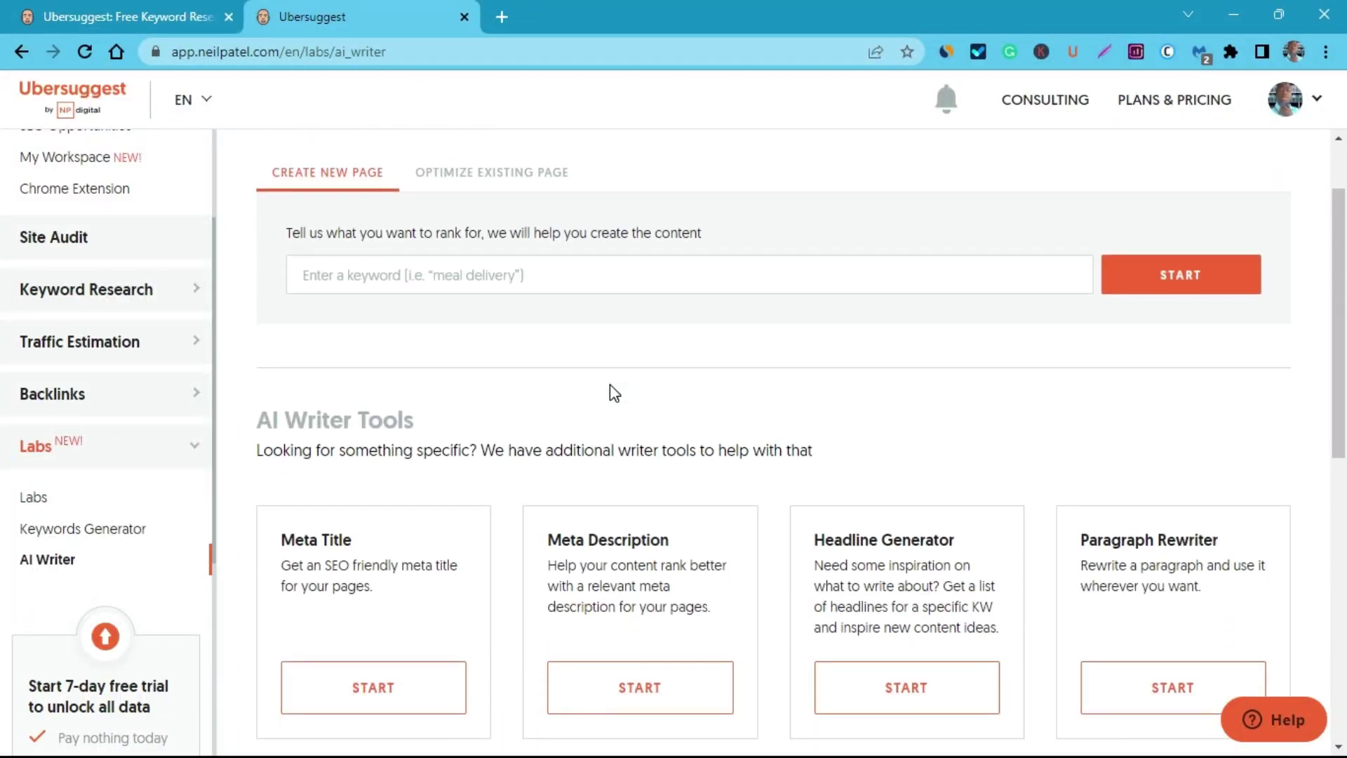
scroll(612, 384, up, 2)
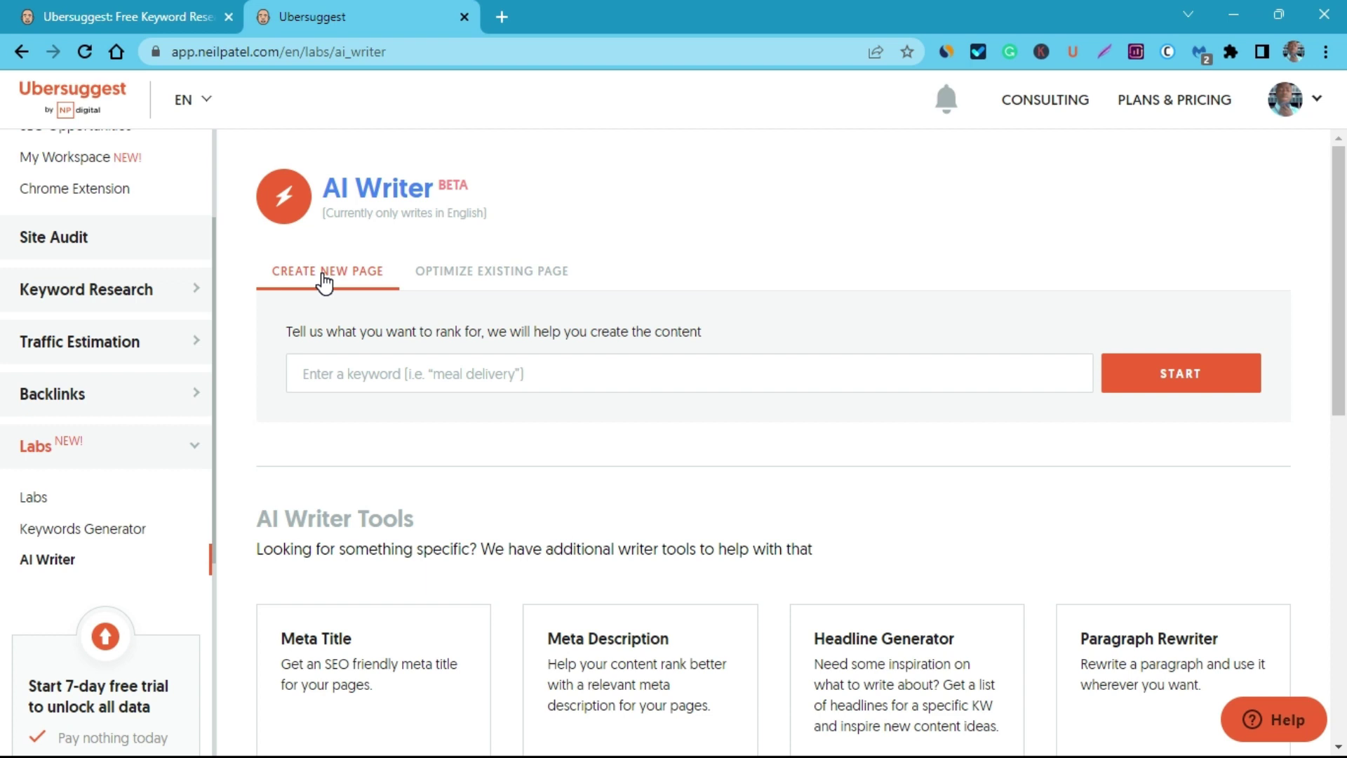
scroll(325, 282, down, 4)
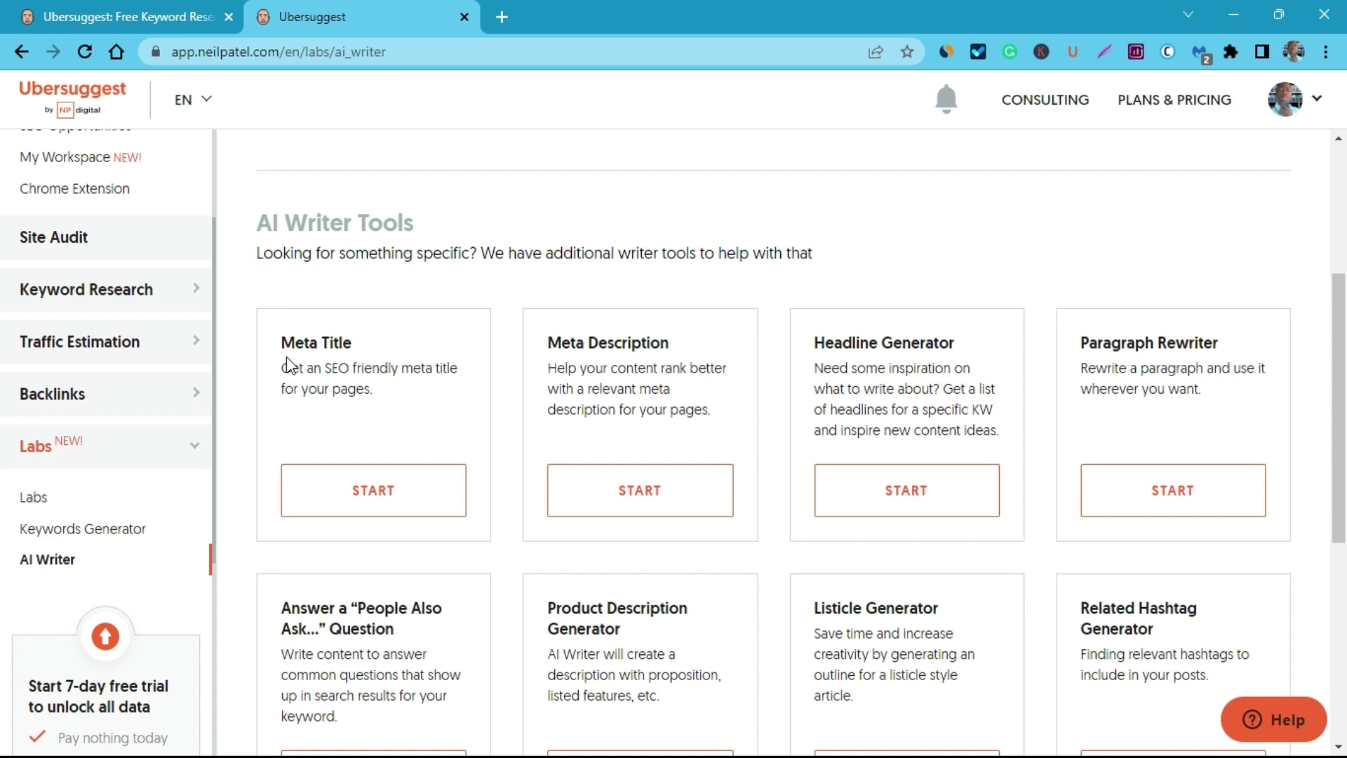
scroll(368, 355, down, 2)
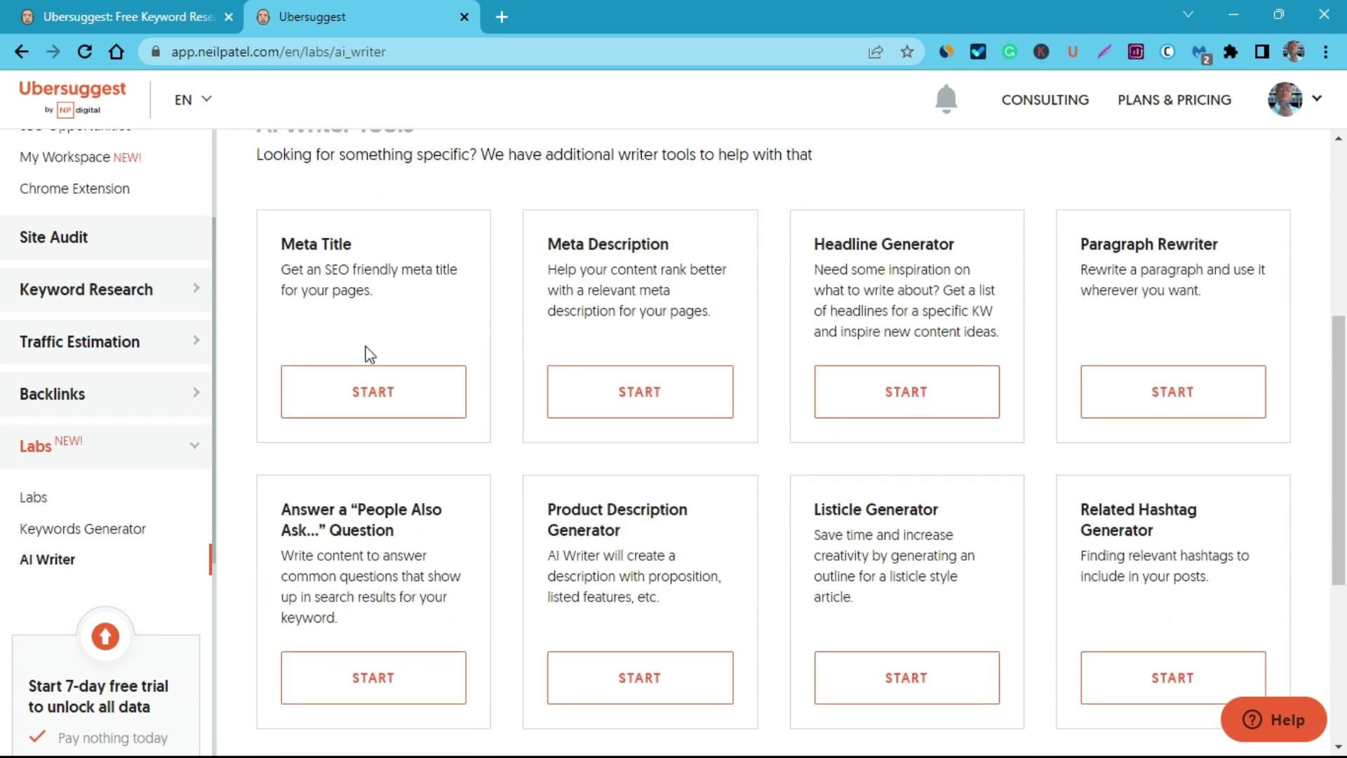
scroll(653, 414, down, 4)
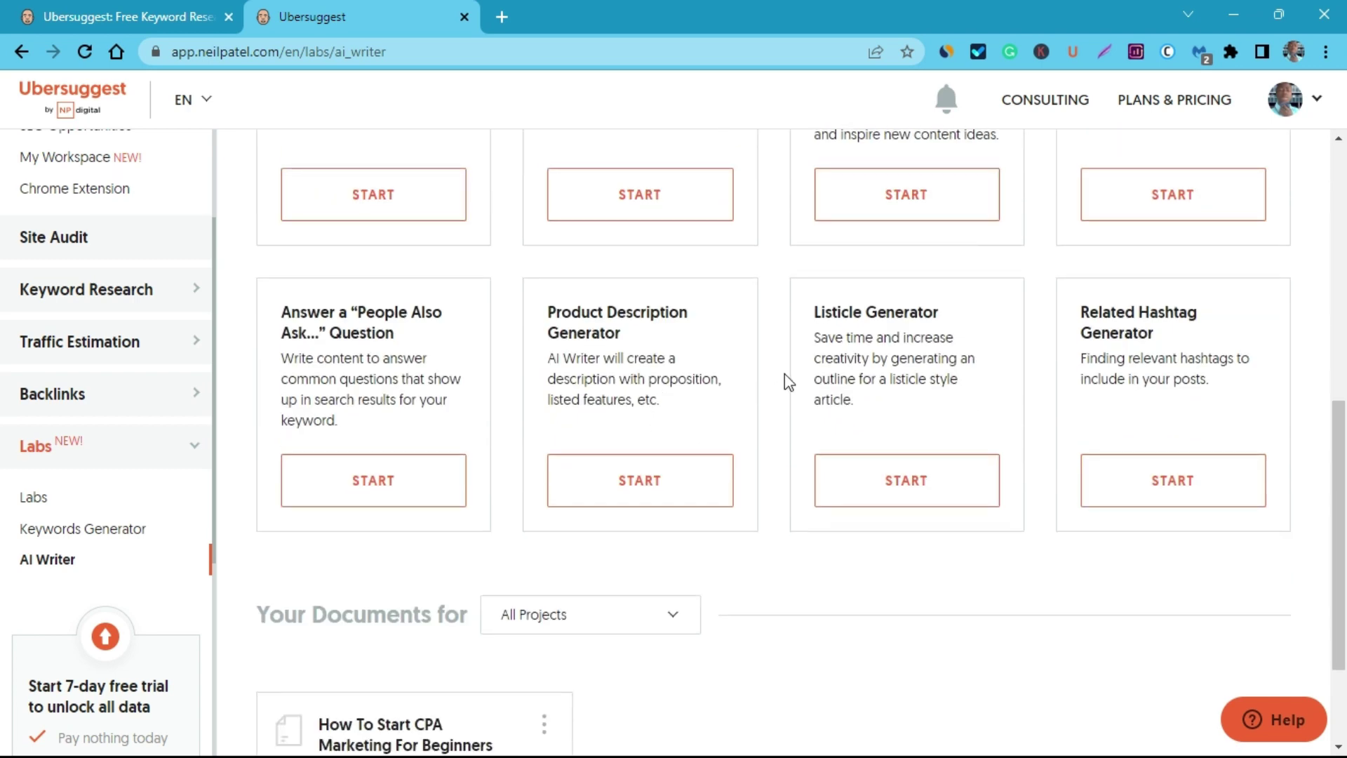
scroll(814, 369, down, 3)
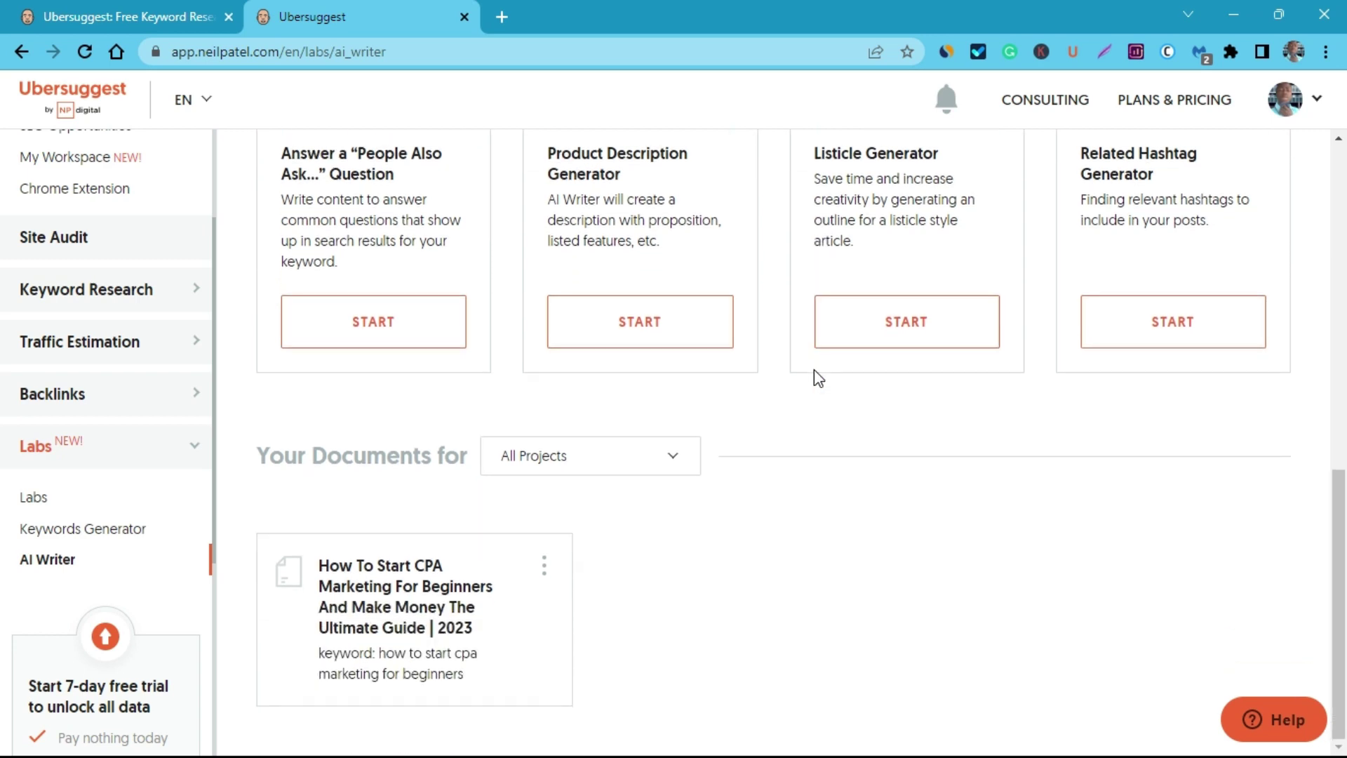
scroll(814, 369, up, 10)
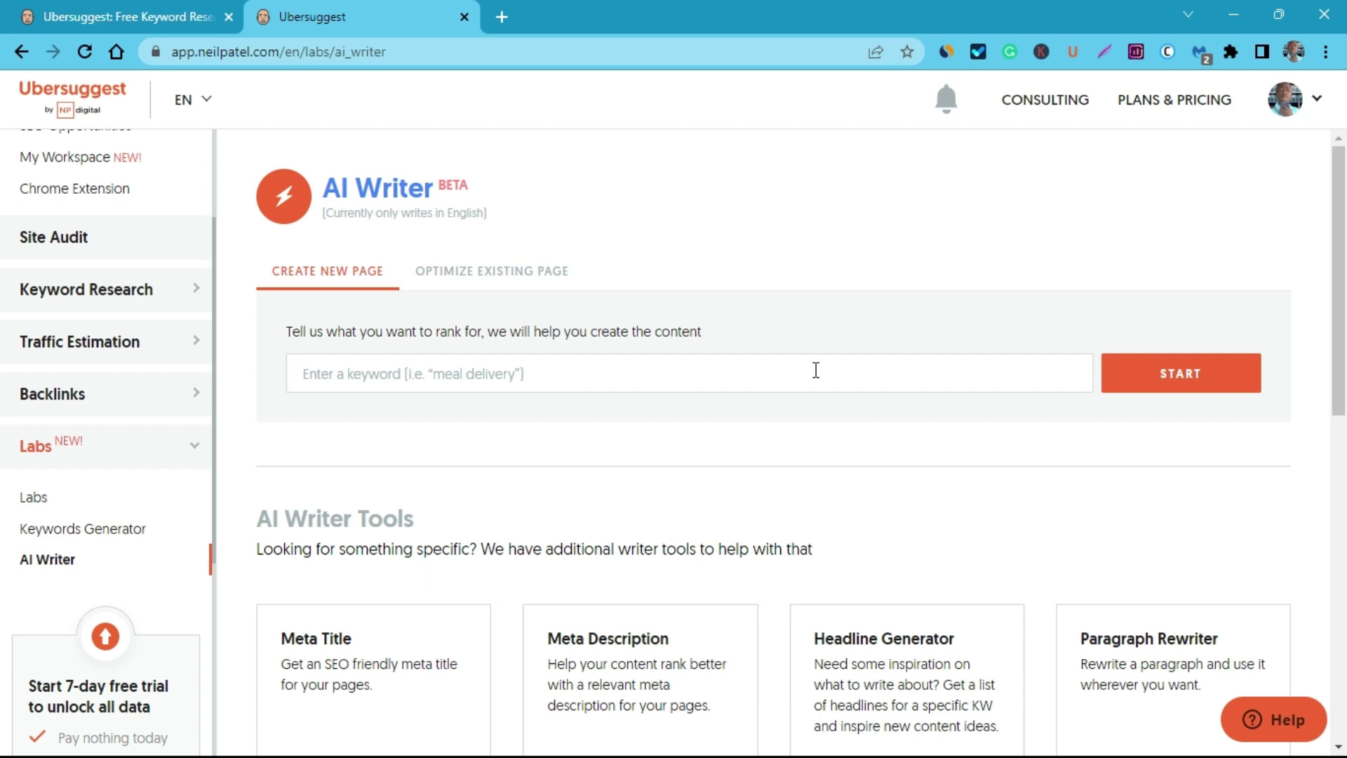
scroll(887, 313, down, 8)
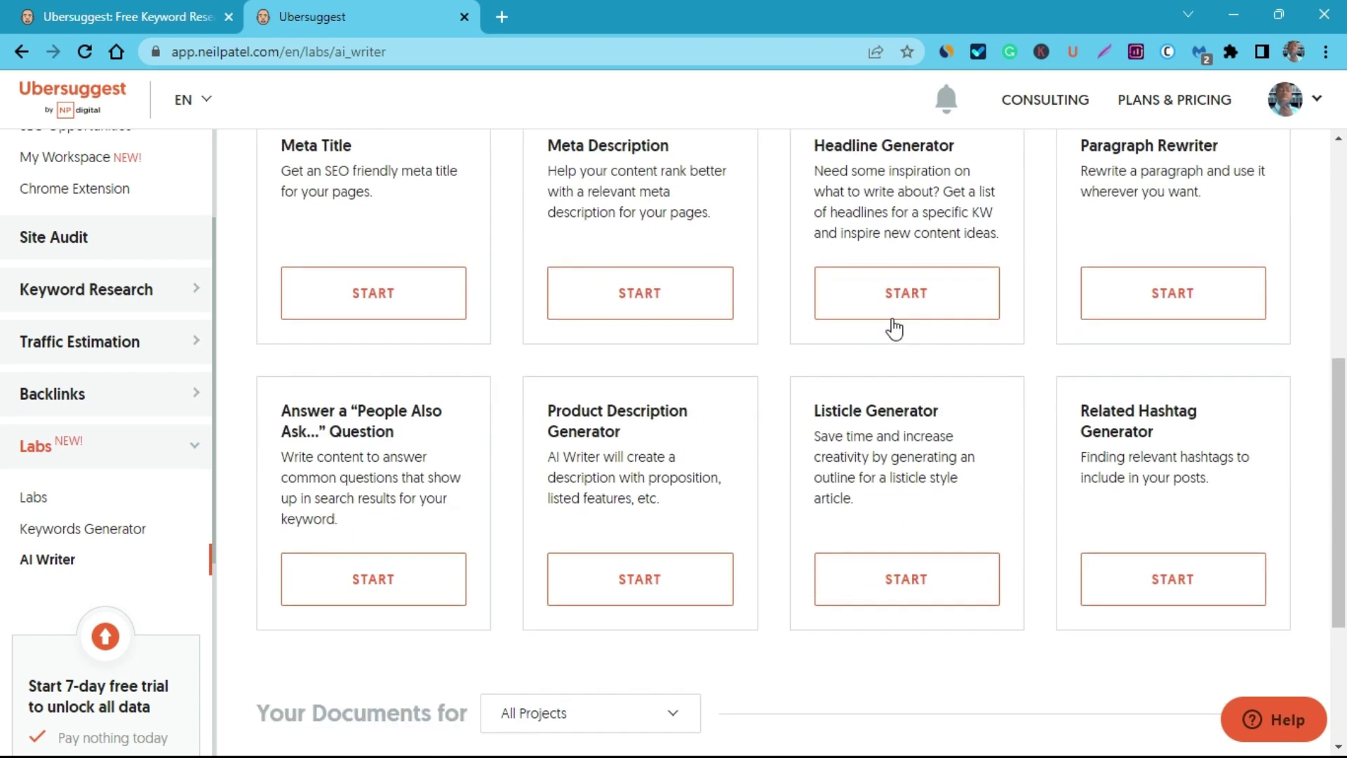
scroll(930, 344, down, 2)
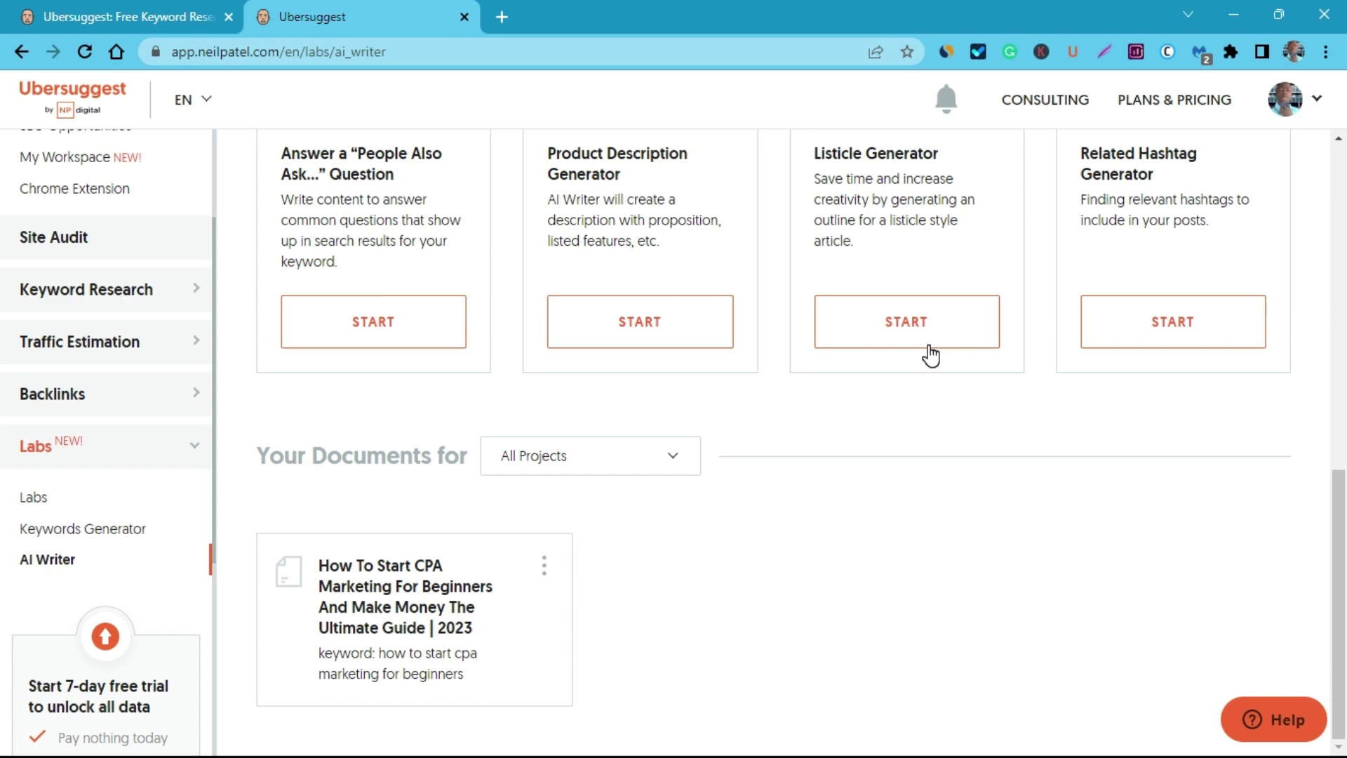
scroll(930, 351, up, 8)
scroll(930, 346, up, 1)
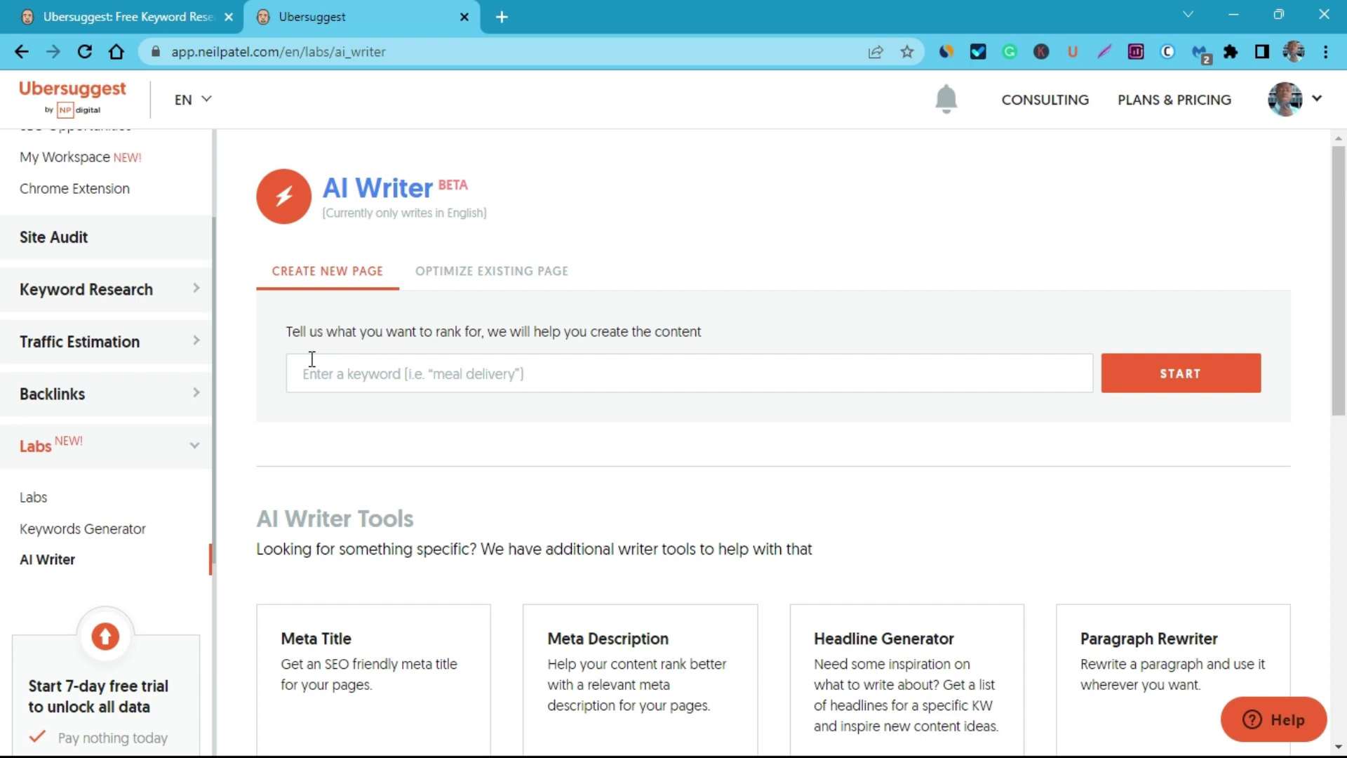
click(390, 369)
text(affilia)
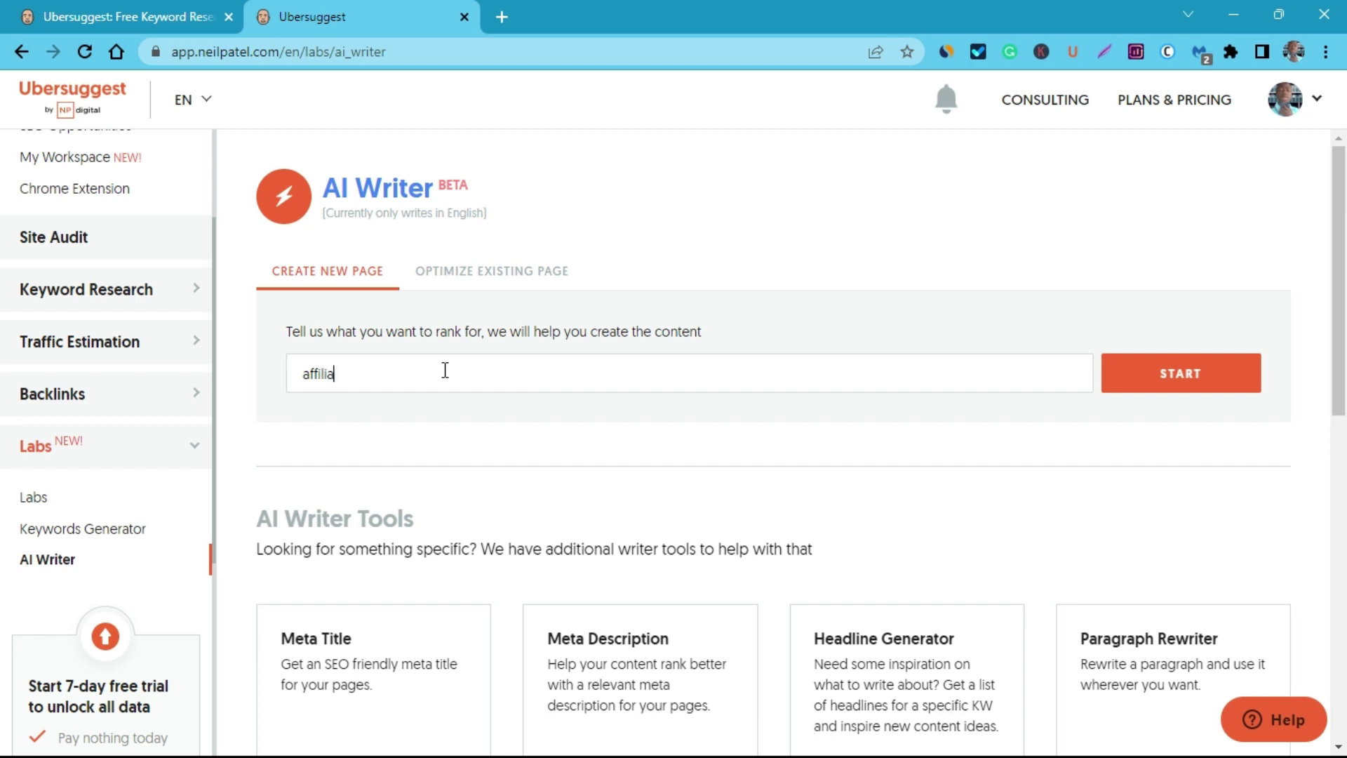
text(te marketing blueprints for beginners)
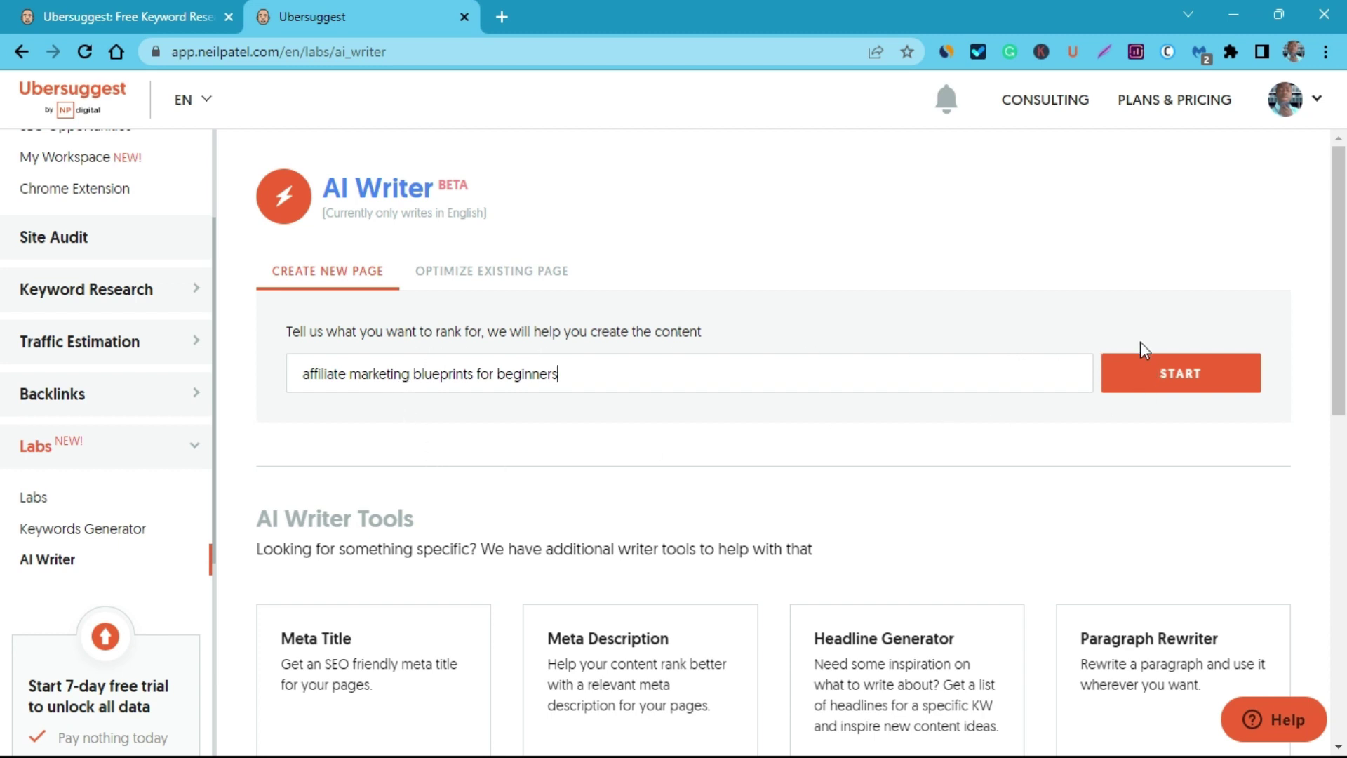
click(1177, 384)
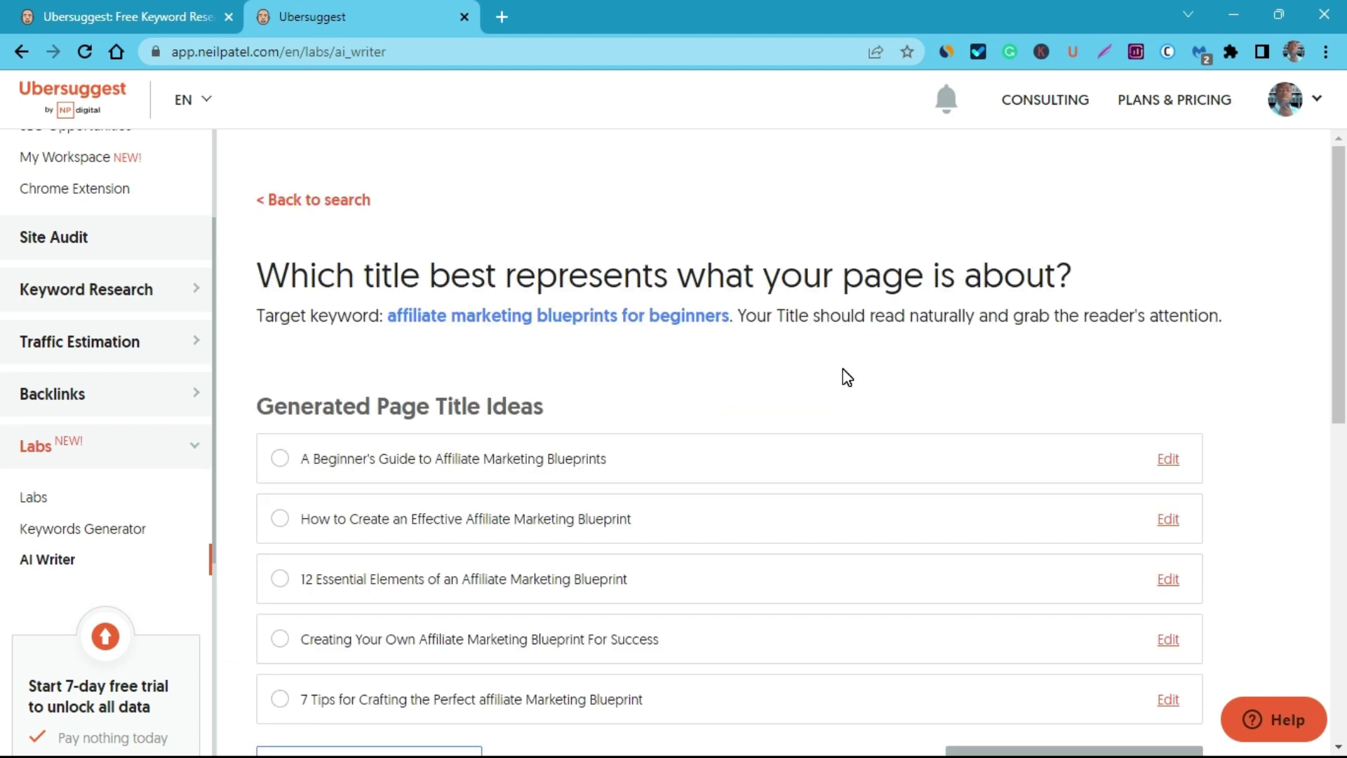
Pick the '7 Tips for Crafting the Perfect affiliate Marketing Blueprint' title and the last 'Find success…' meta description.
scroll(847, 377, down, 1)
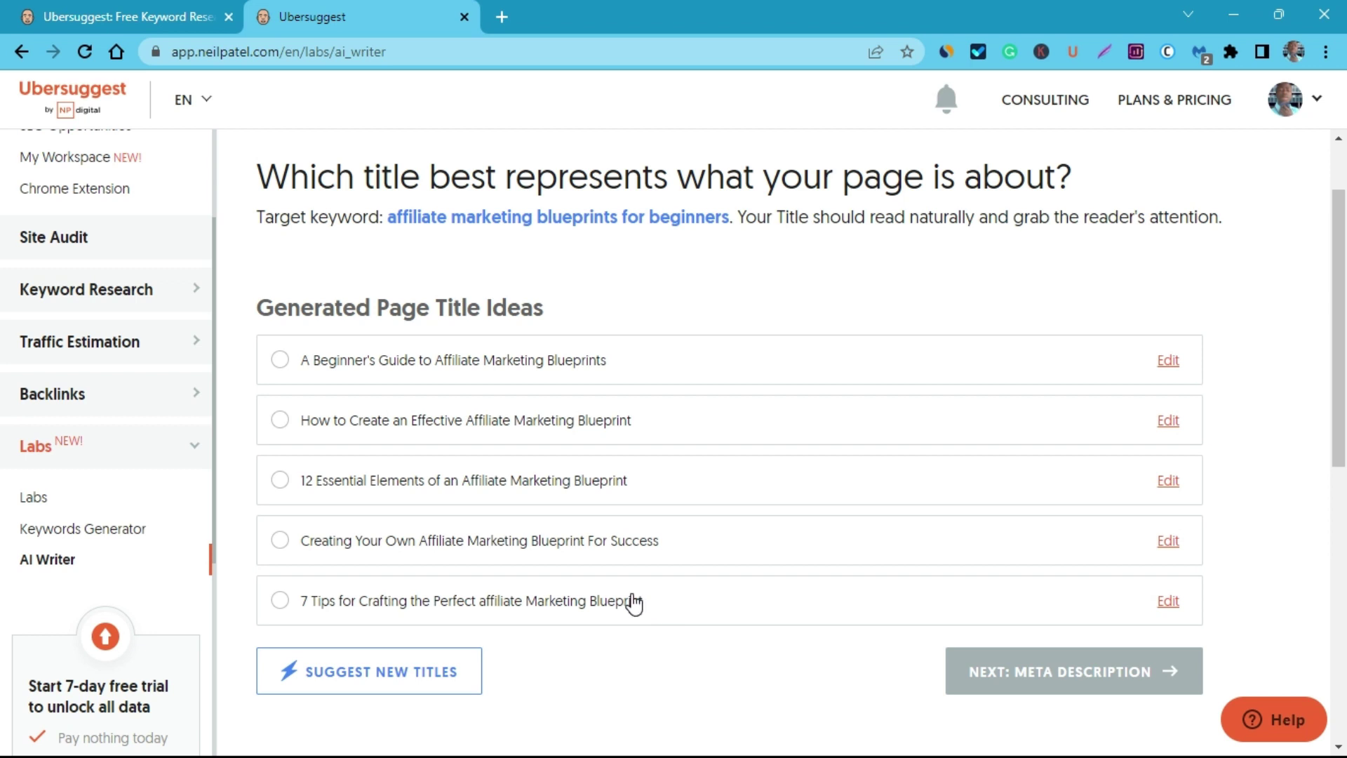
click(355, 601)
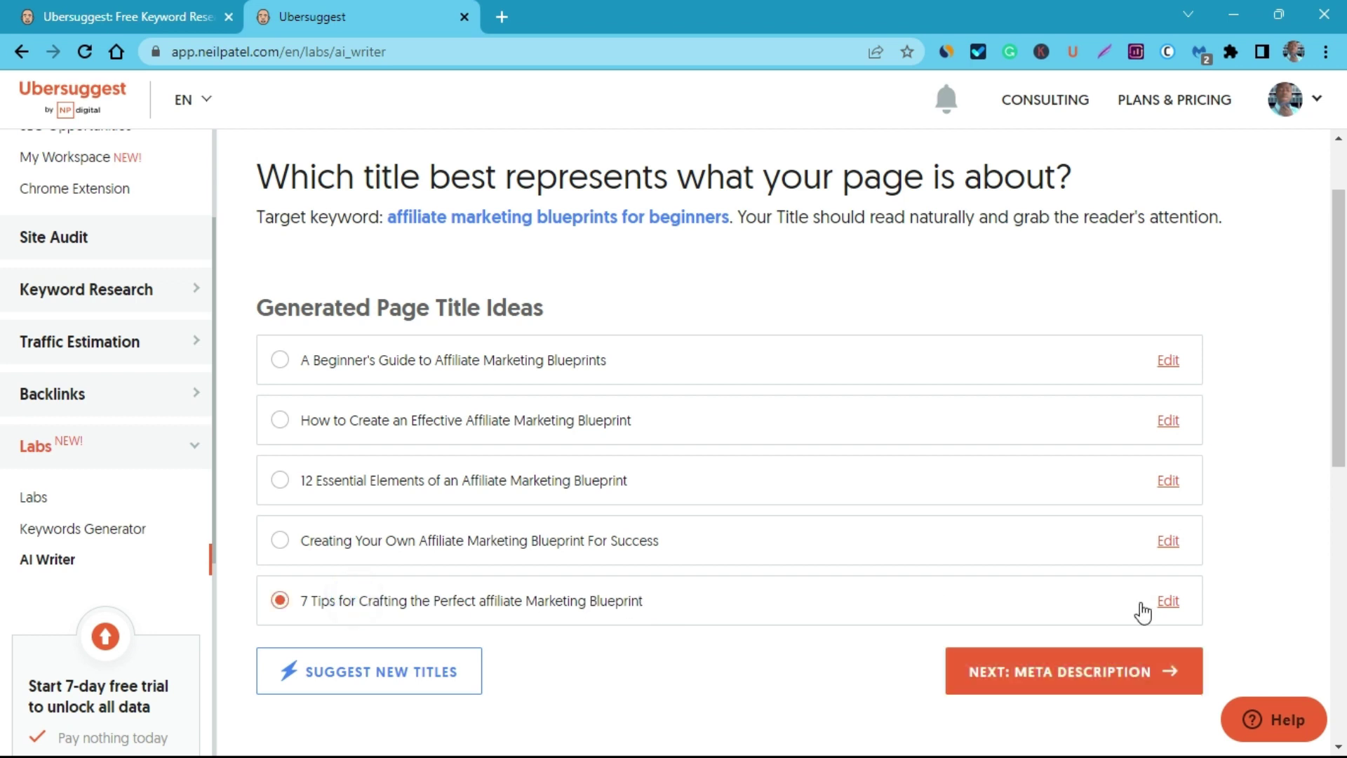
click(1105, 685)
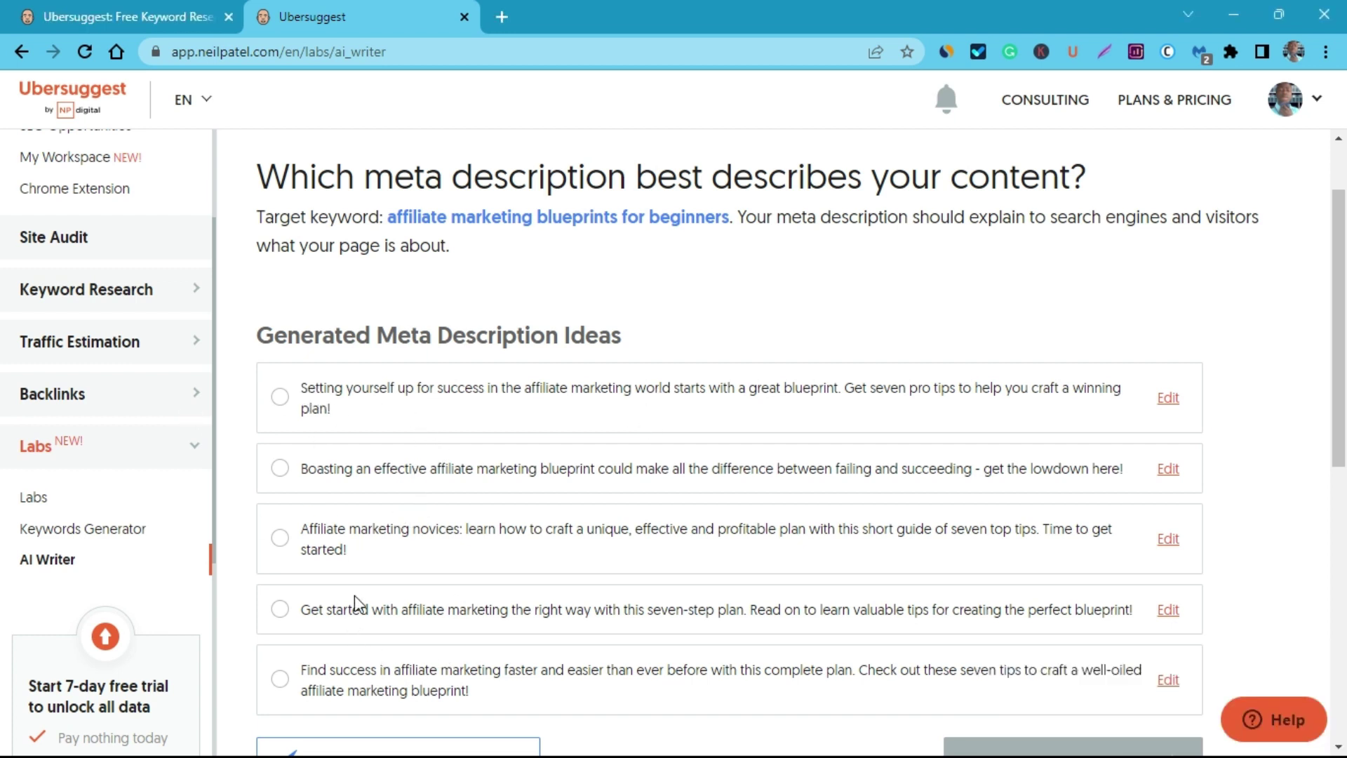
click(430, 672)
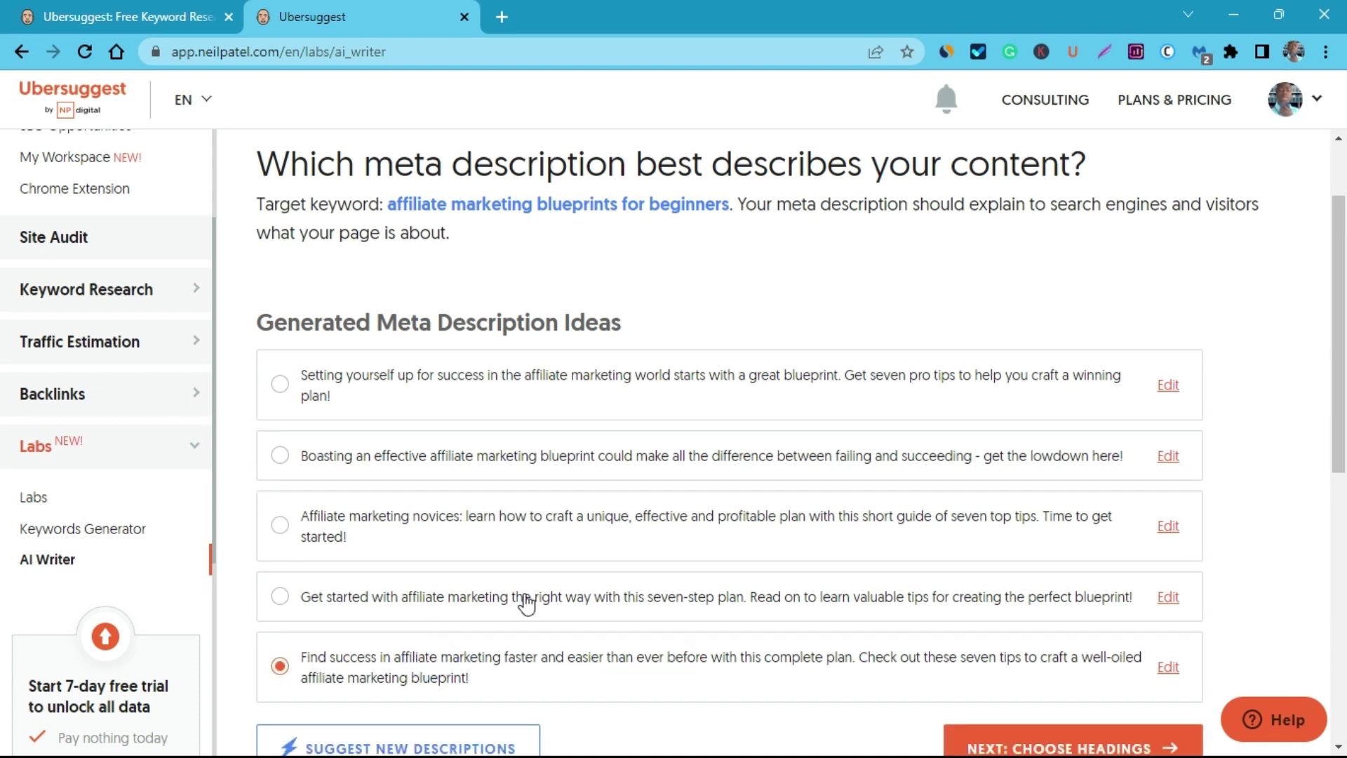
Advance the AI Writer from the meta description to the article headings stage.
click(1088, 365)
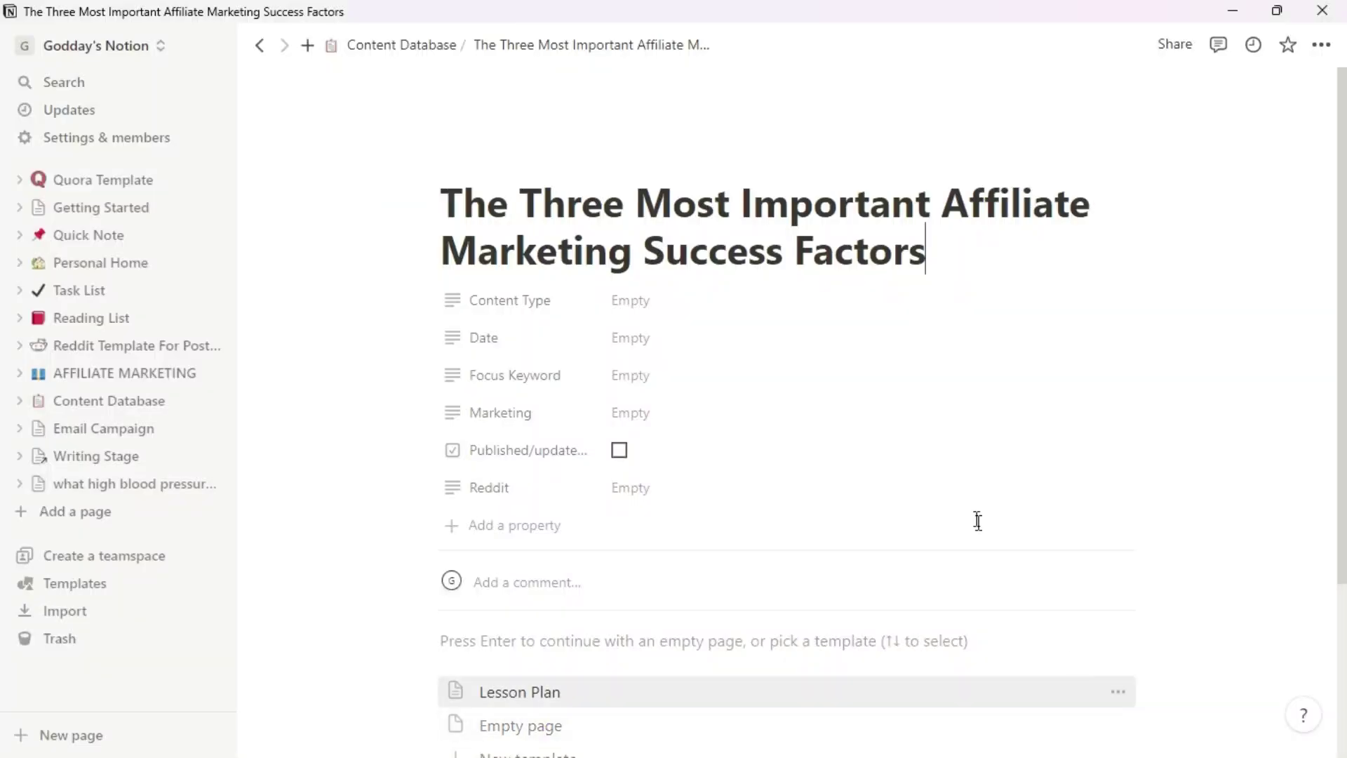
Dismiss the template picker so the success factors page starts with a blank body.
scroll(962, 436, down, 3)
scroll(962, 435, up, 1)
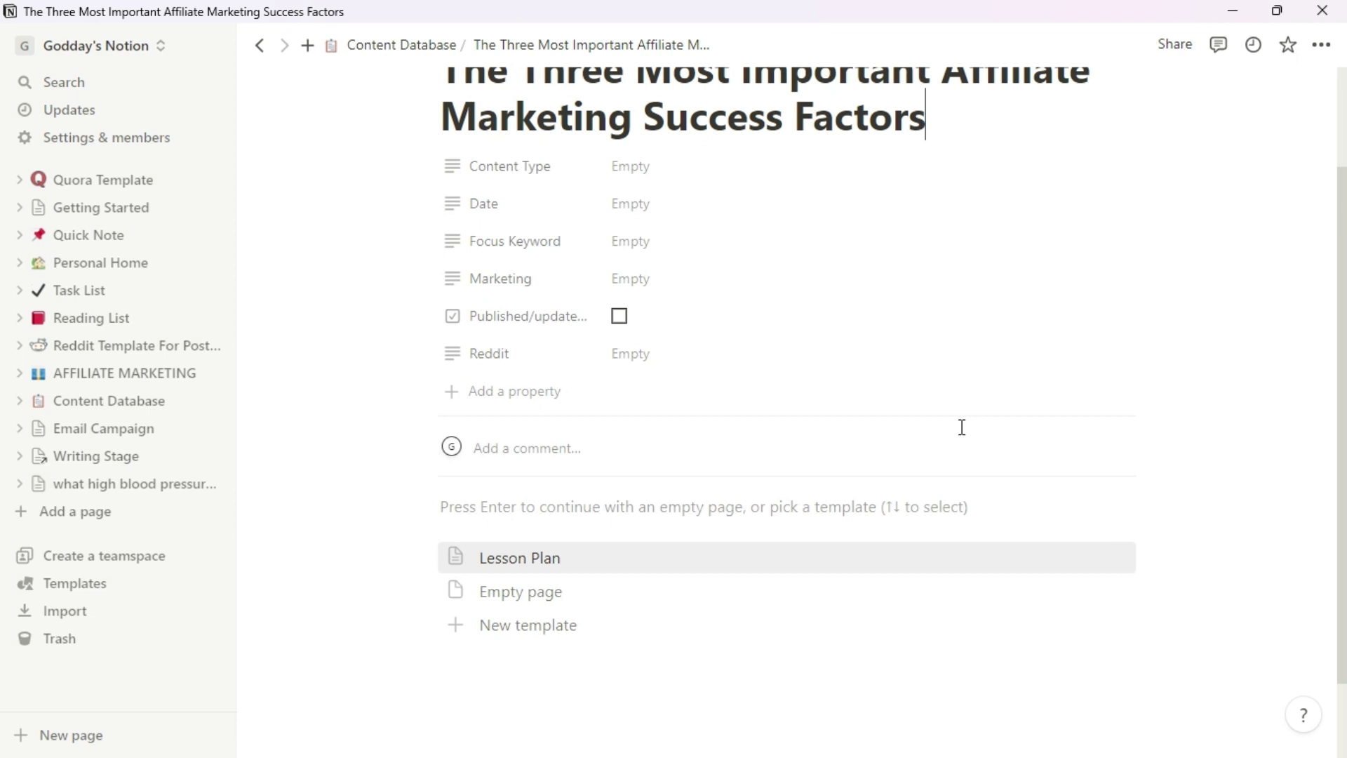
scroll(917, 372, up, 2)
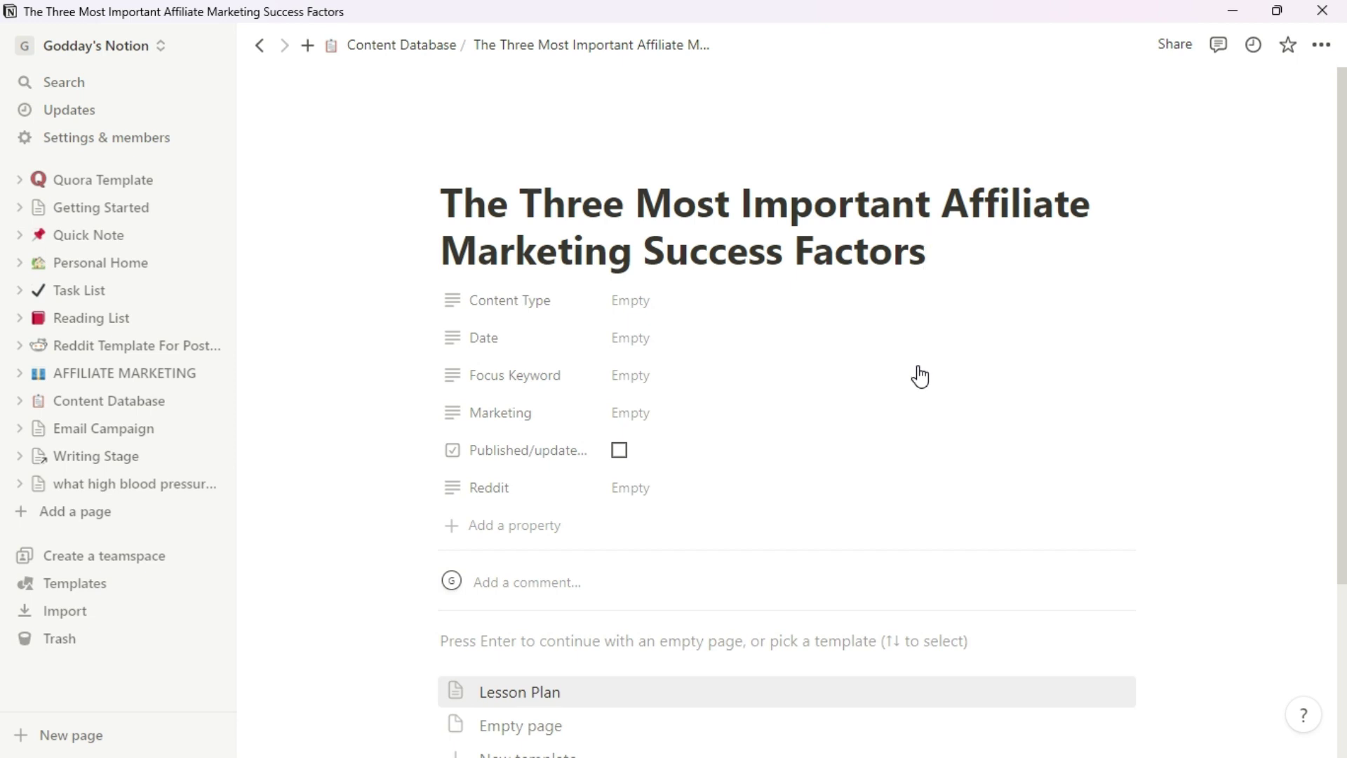
scroll(920, 377, down, 2)
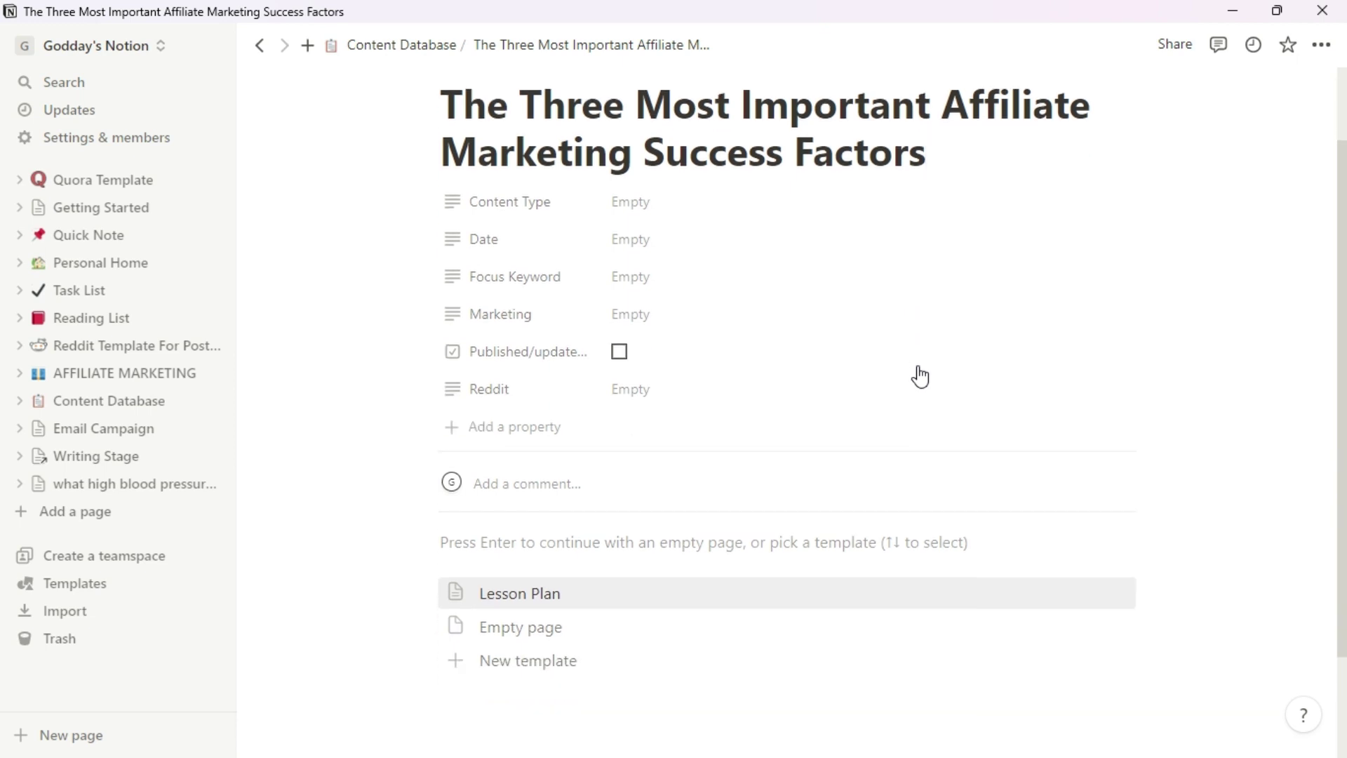
click(777, 537)
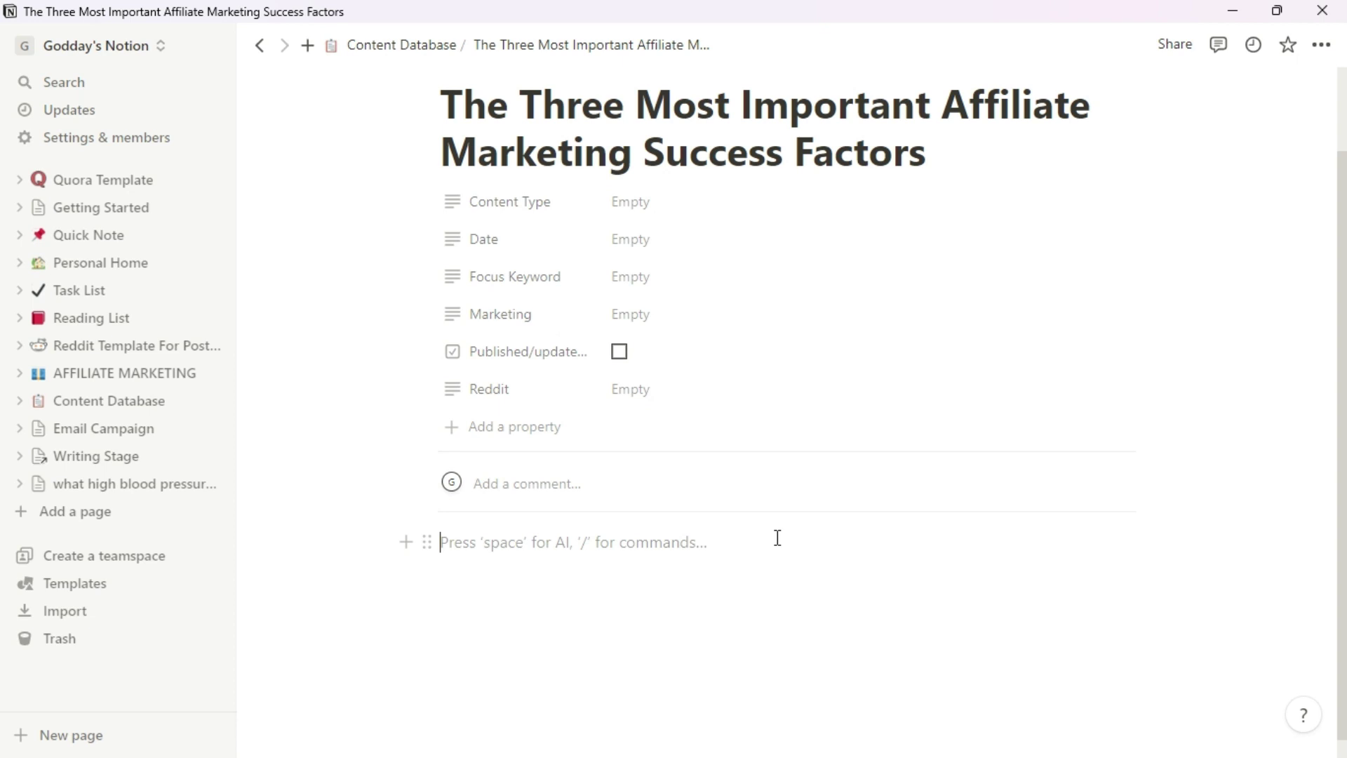
Prompt Notion AI to write a blog post about 'the 7 most important affiliate marketing factors'.
text(/)
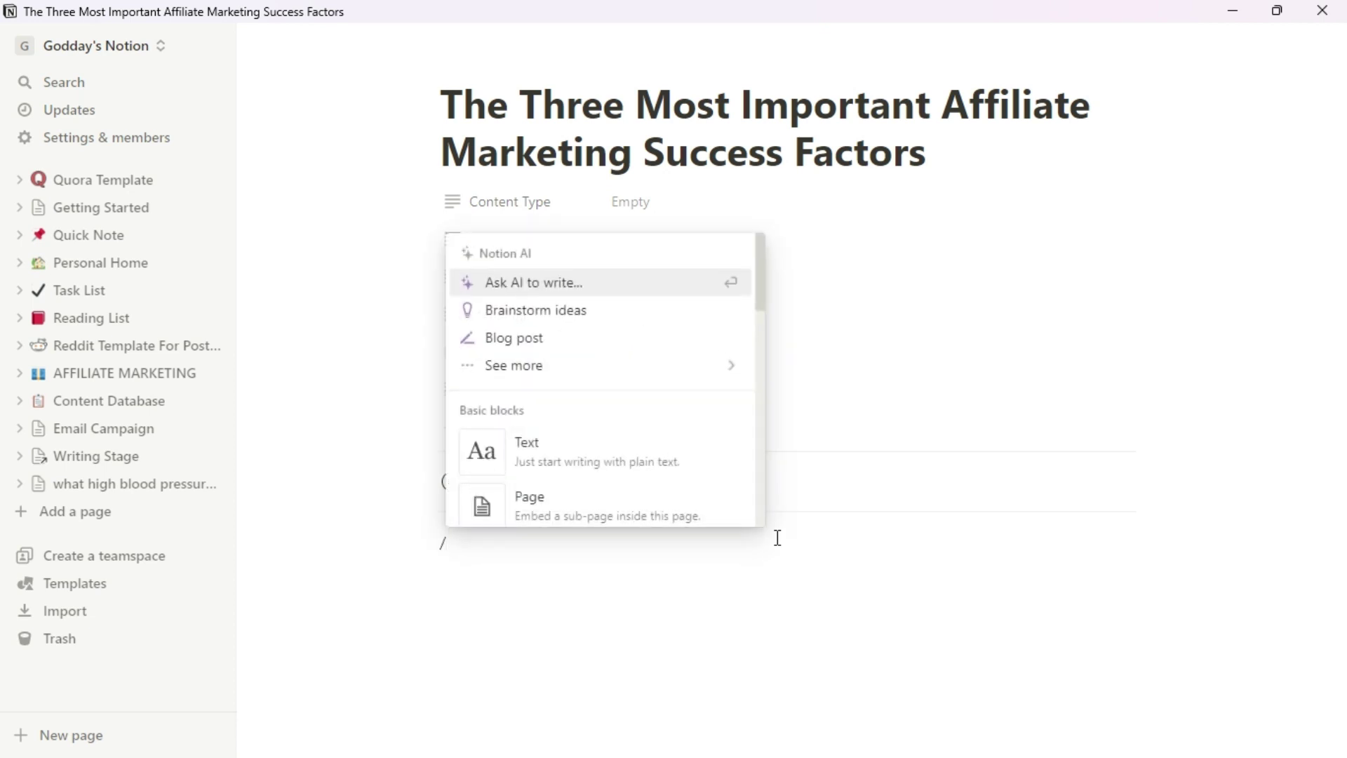
click(540, 349)
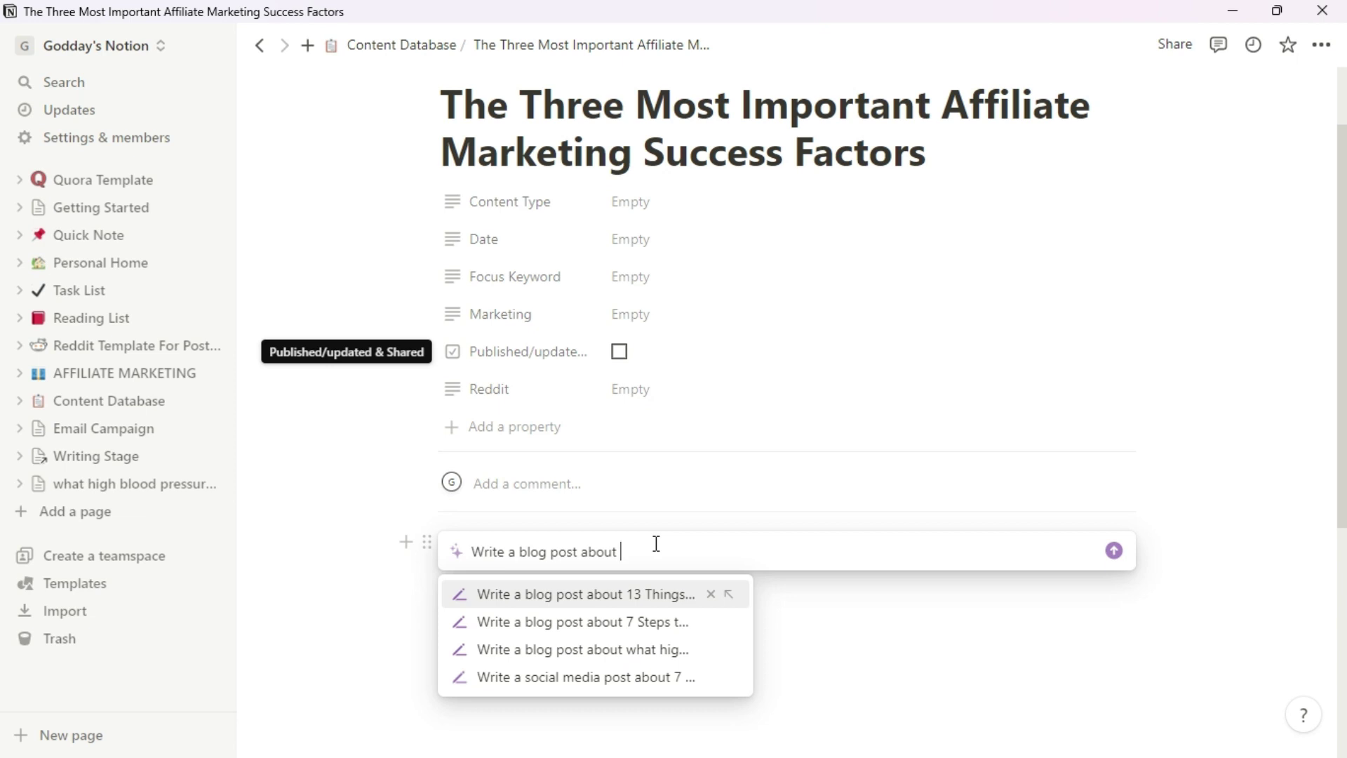
text(the)
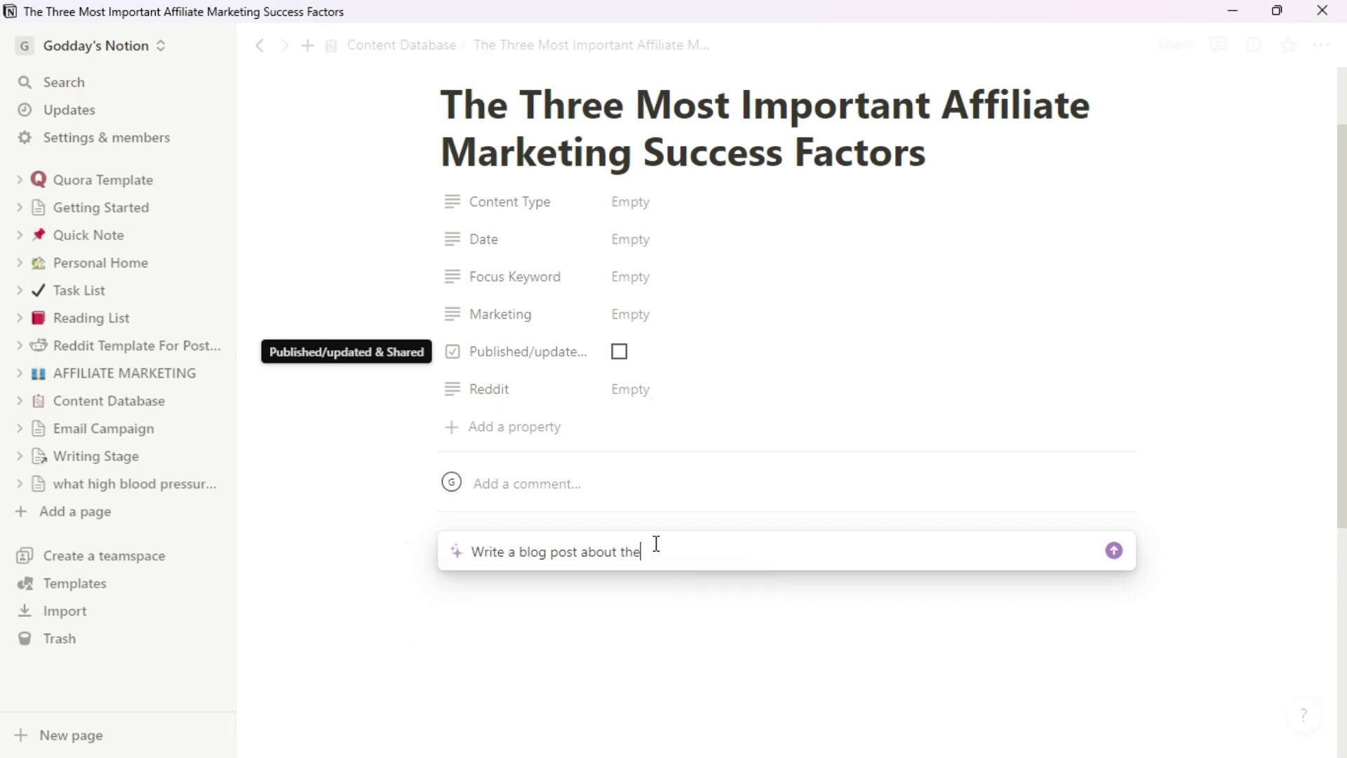
text( 7 most important affiliate marketing factors)
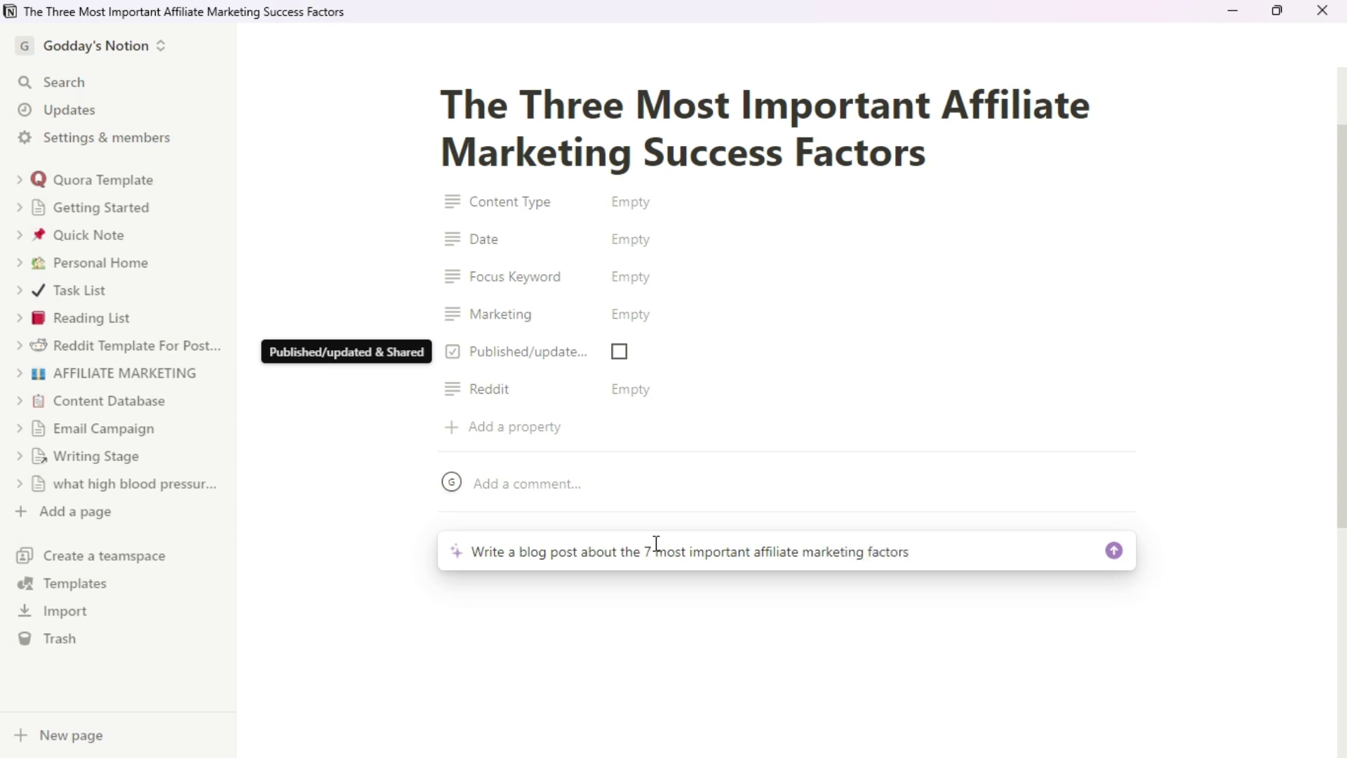
click(1114, 551)
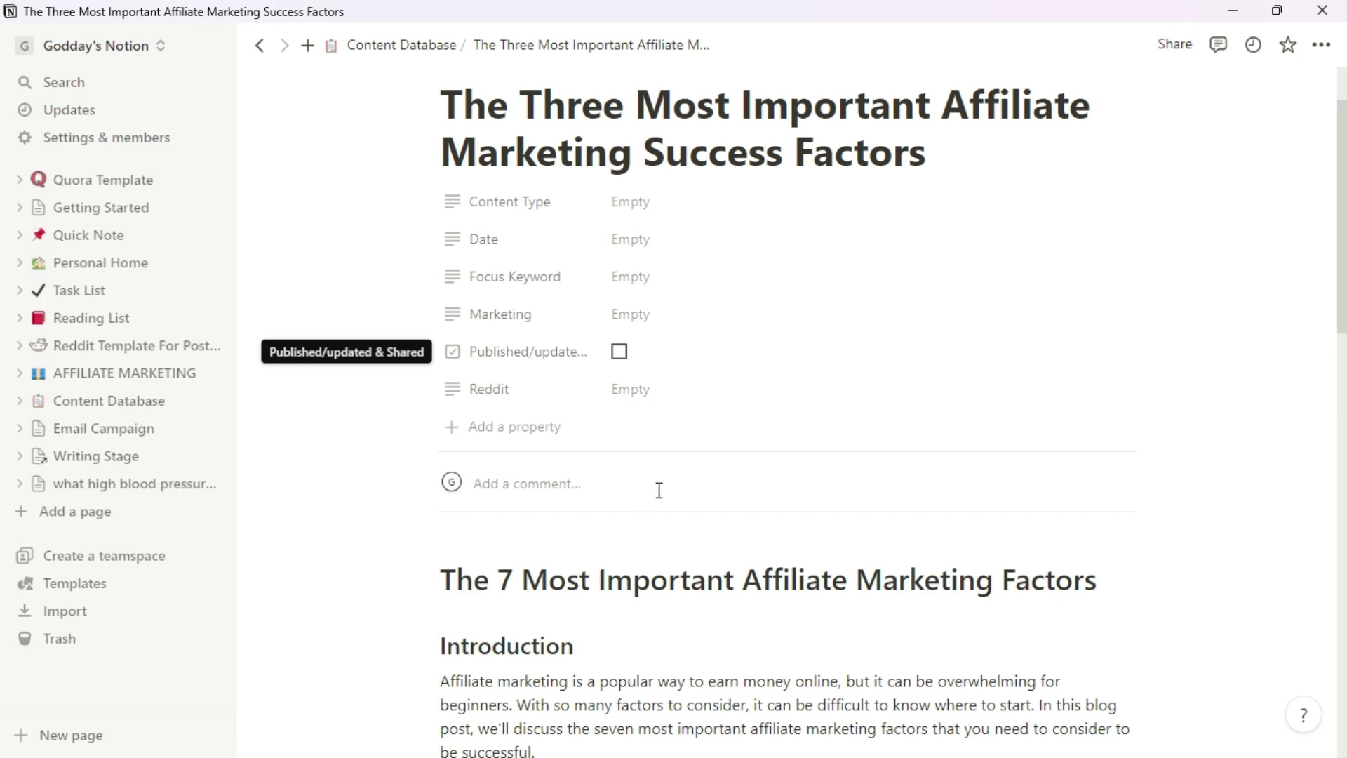
Scroll through the AI-written article from Introduction down to Conclusion.
scroll(837, 379, down, 6)
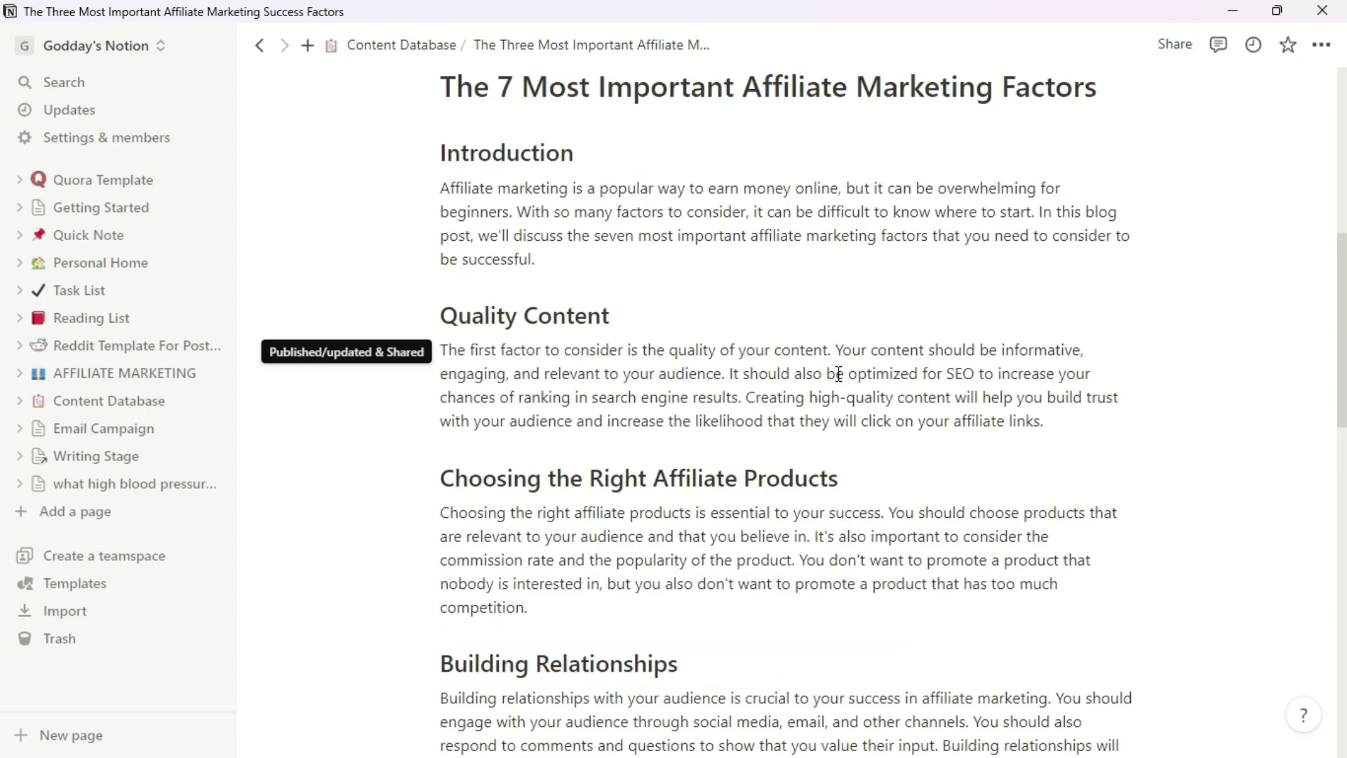
scroll(842, 386, down, 5)
scroll(882, 419, down, 3)
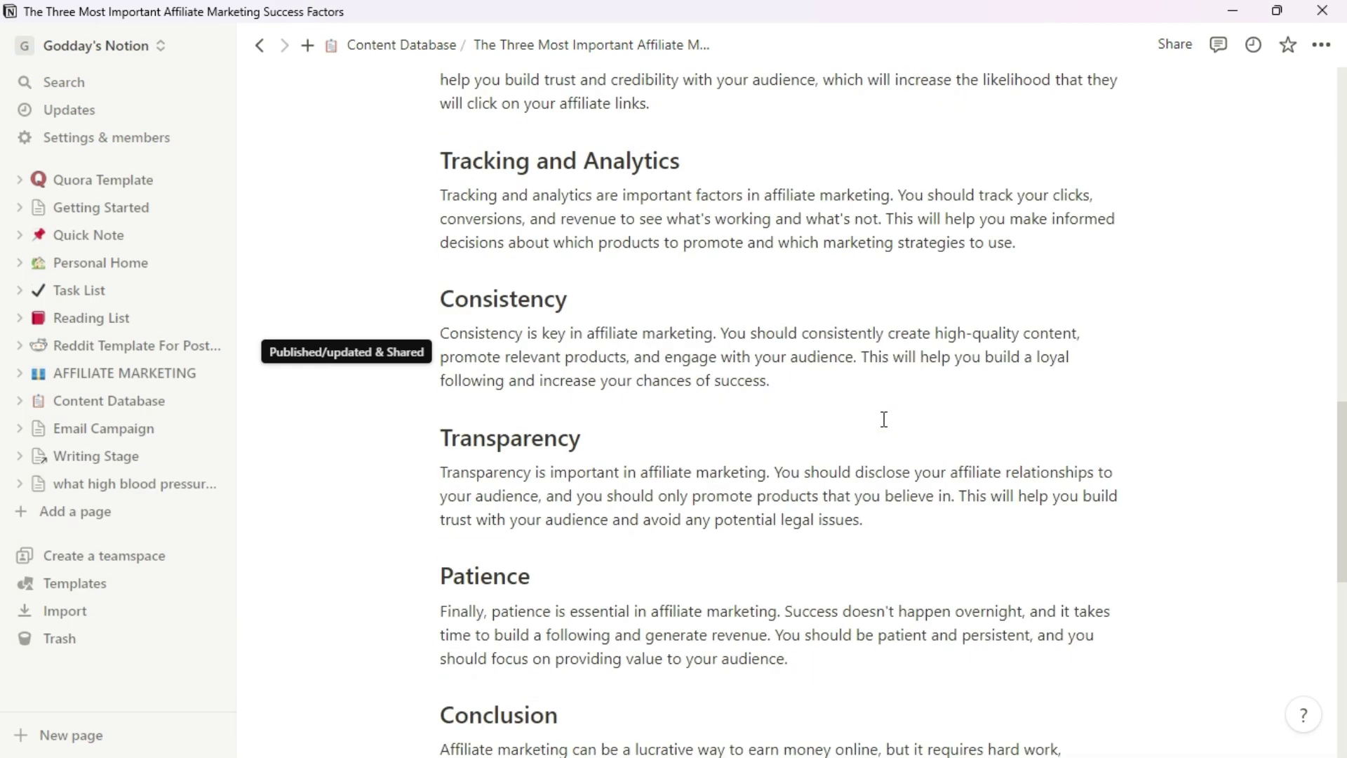
scroll(890, 418, down, 5)
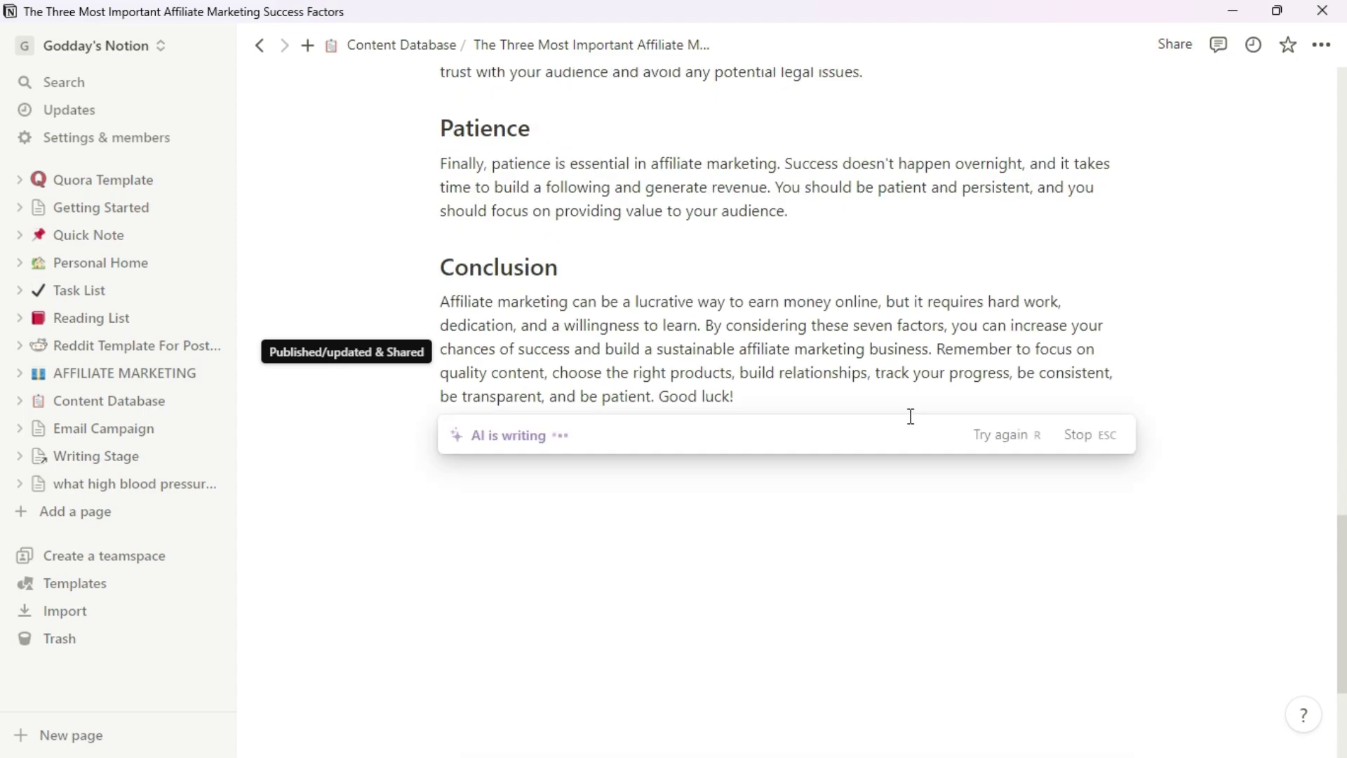
scroll(626, 352, up, 5)
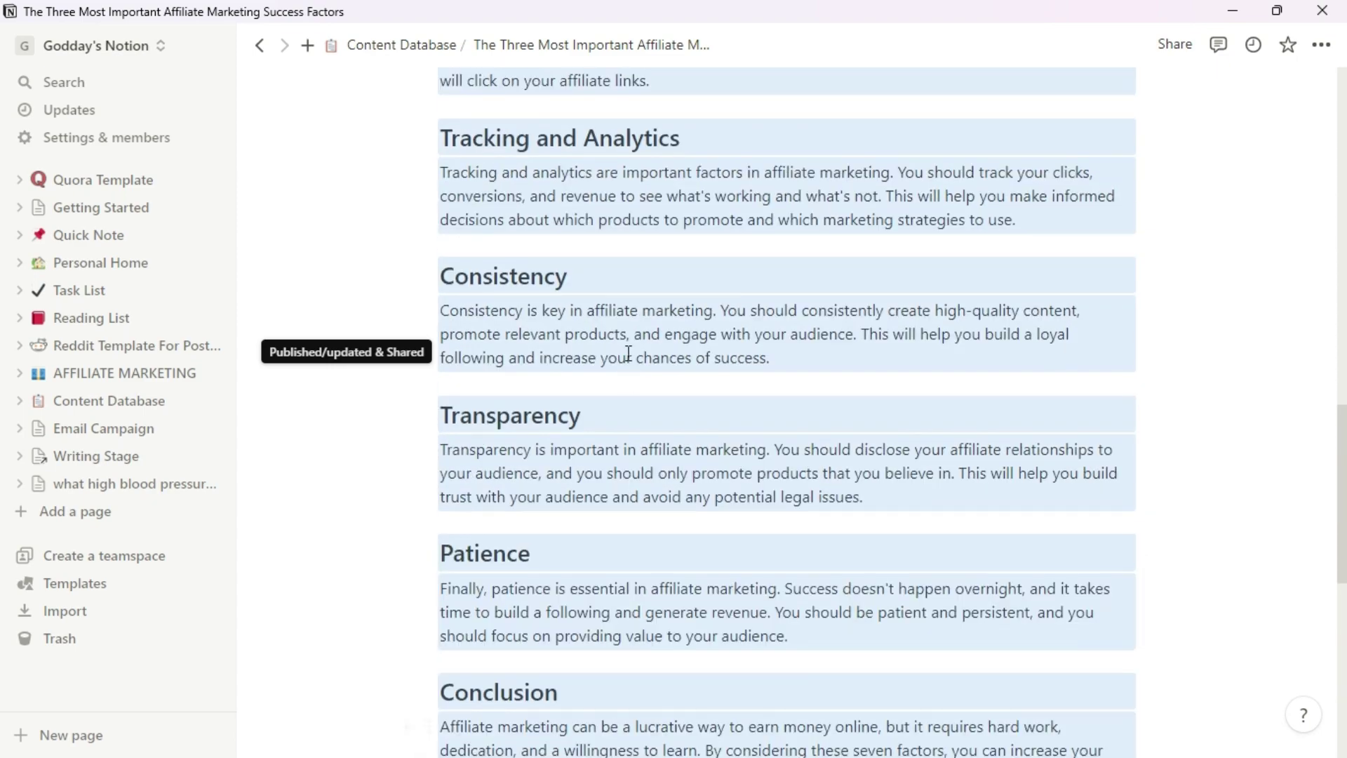
scroll(629, 352, up, 10)
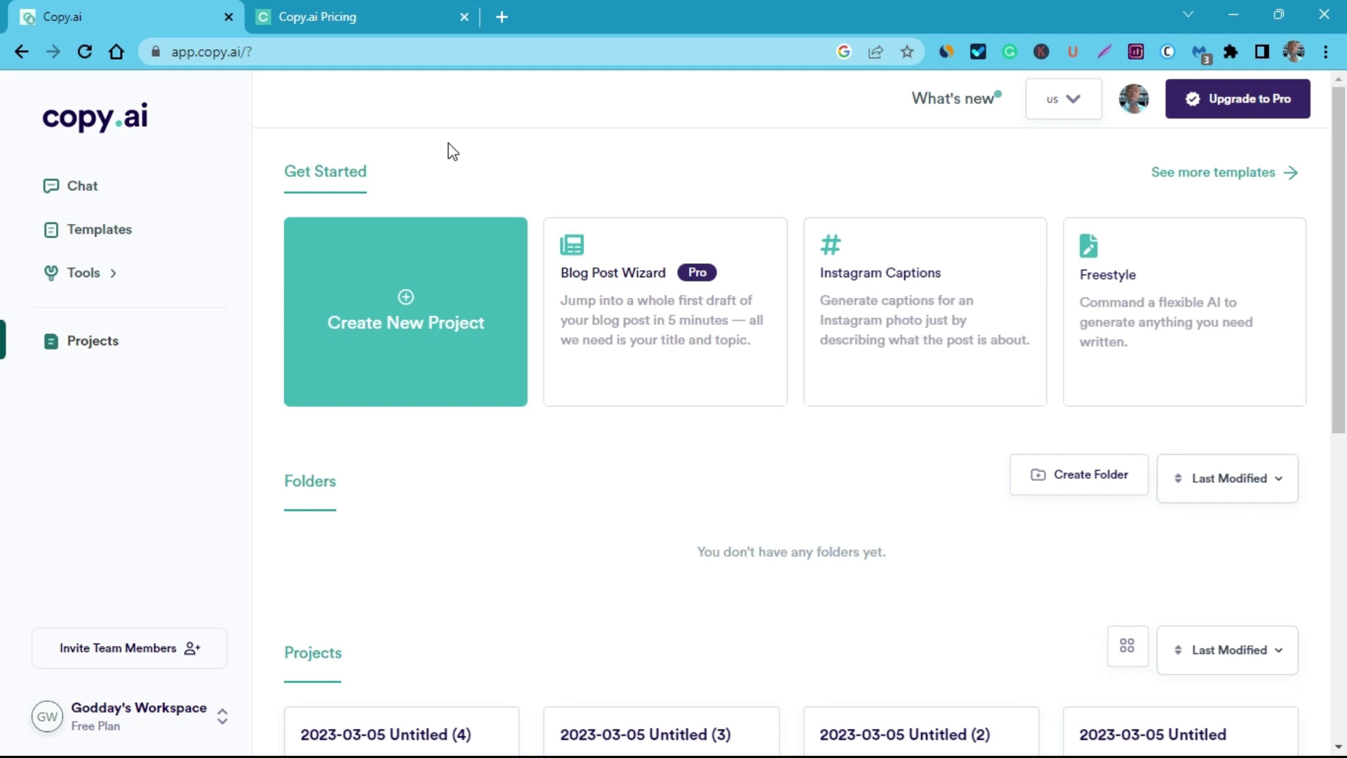
Bring up Copy.ai's pricing plans and highlight the Free plan's 2,000 words per month.
click(324, 15)
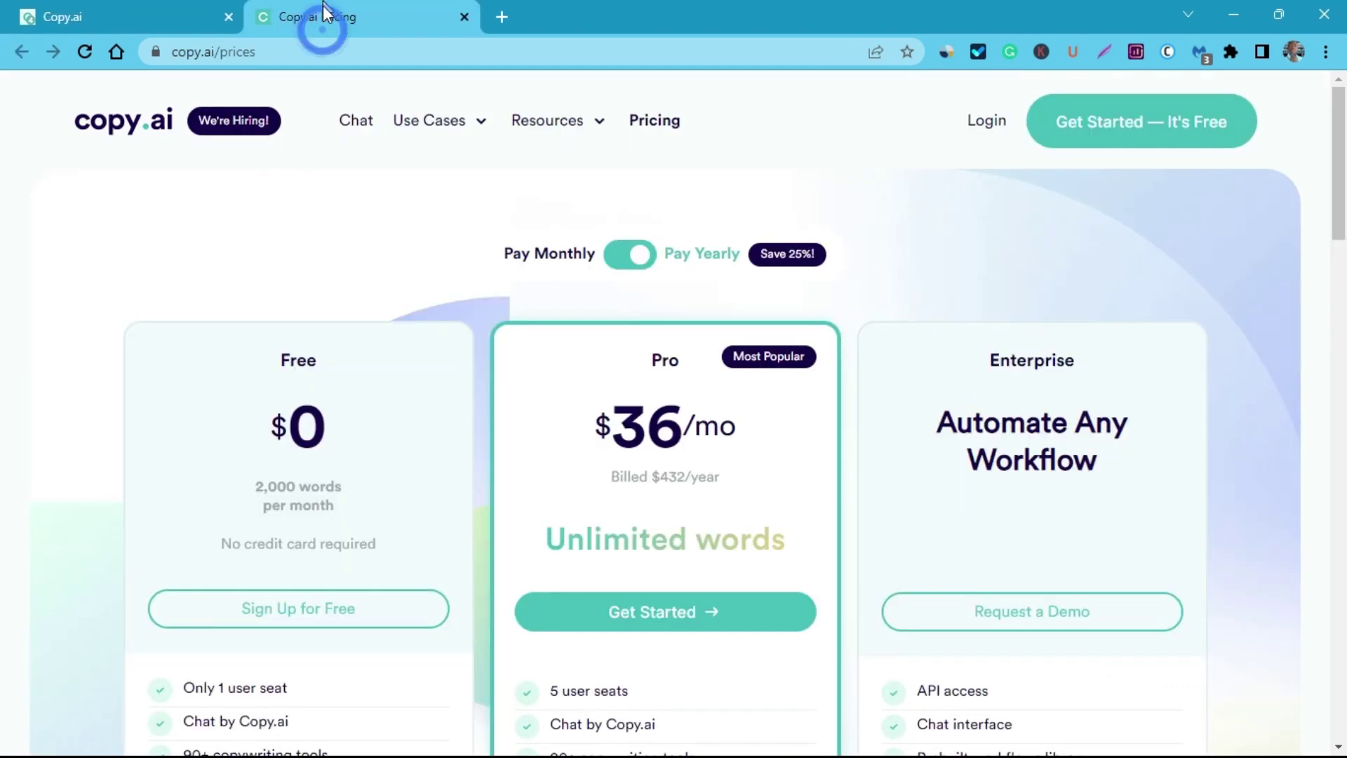
click(630, 261)
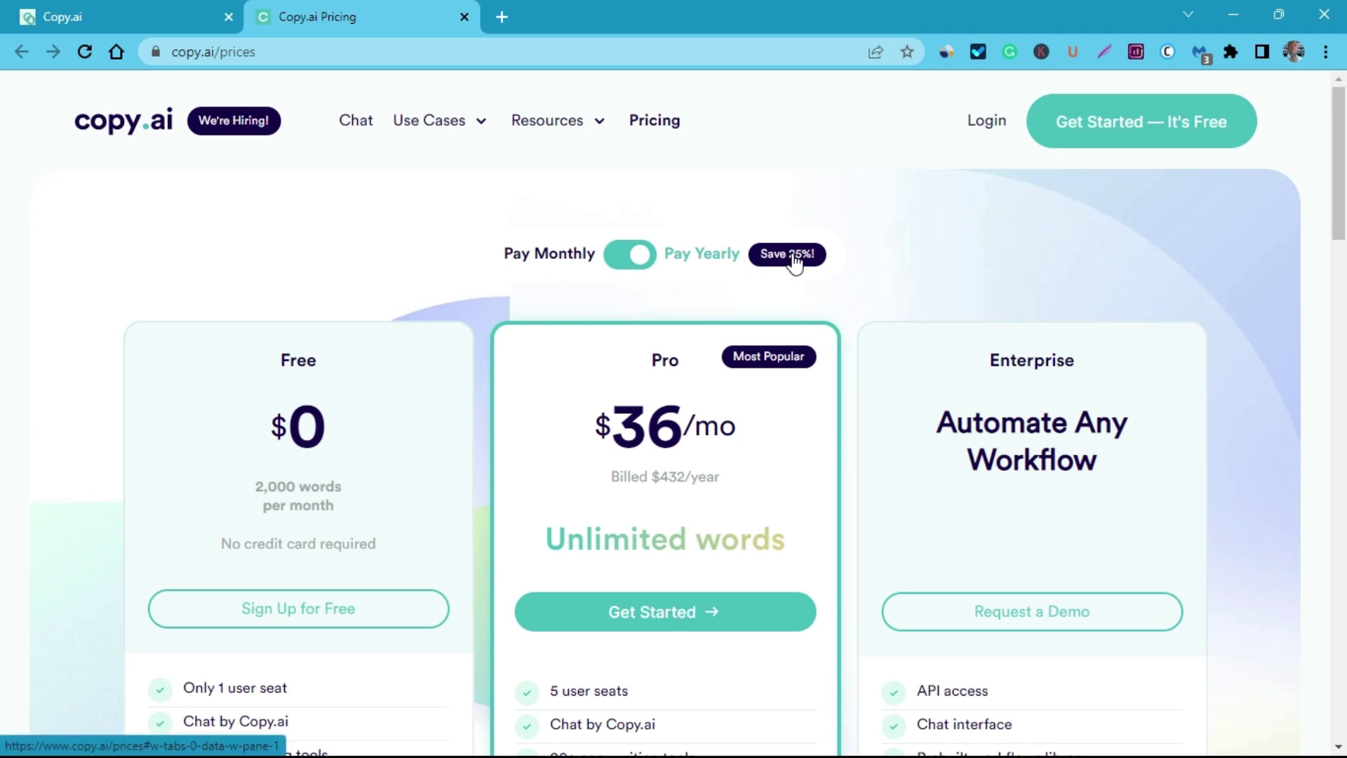
click(638, 256)
scroll(835, 291, down, 5)
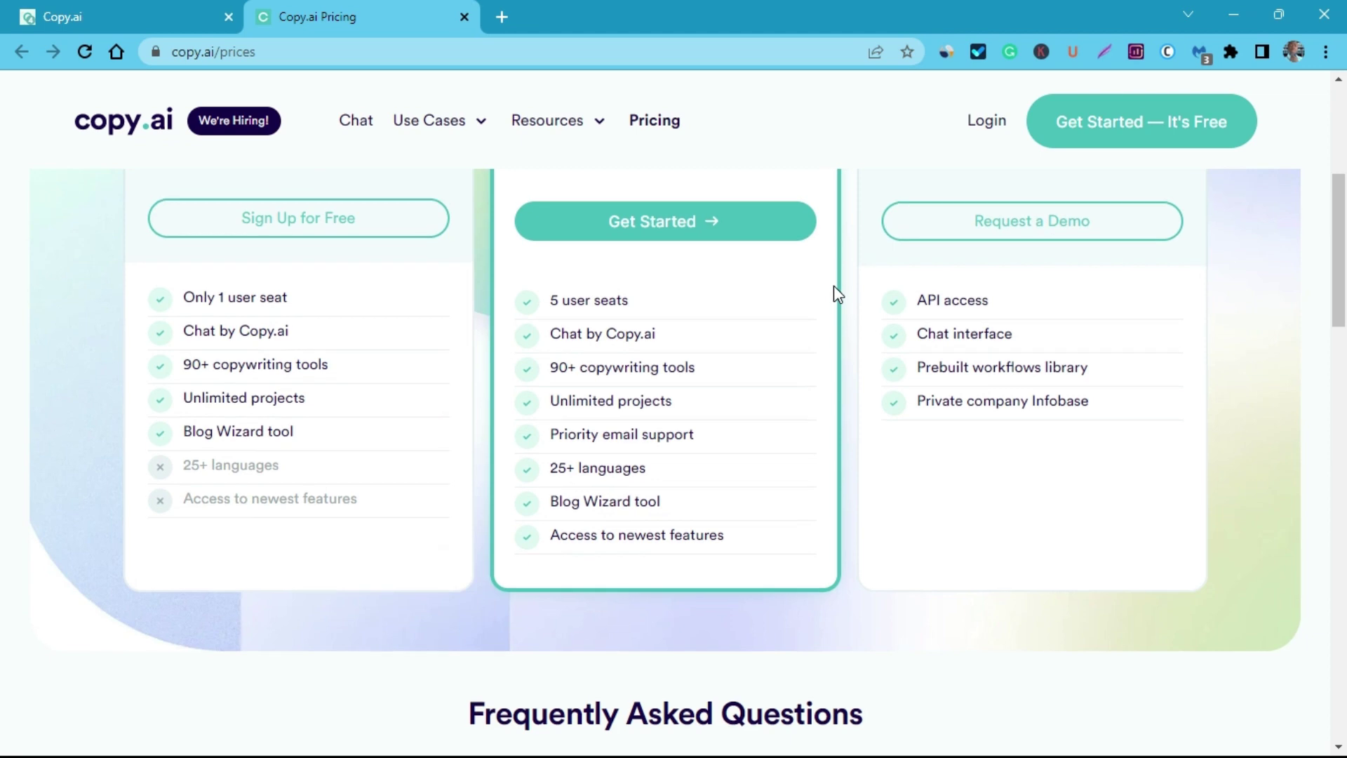
scroll(835, 292, up, 5)
scroll(286, 466, down, 4)
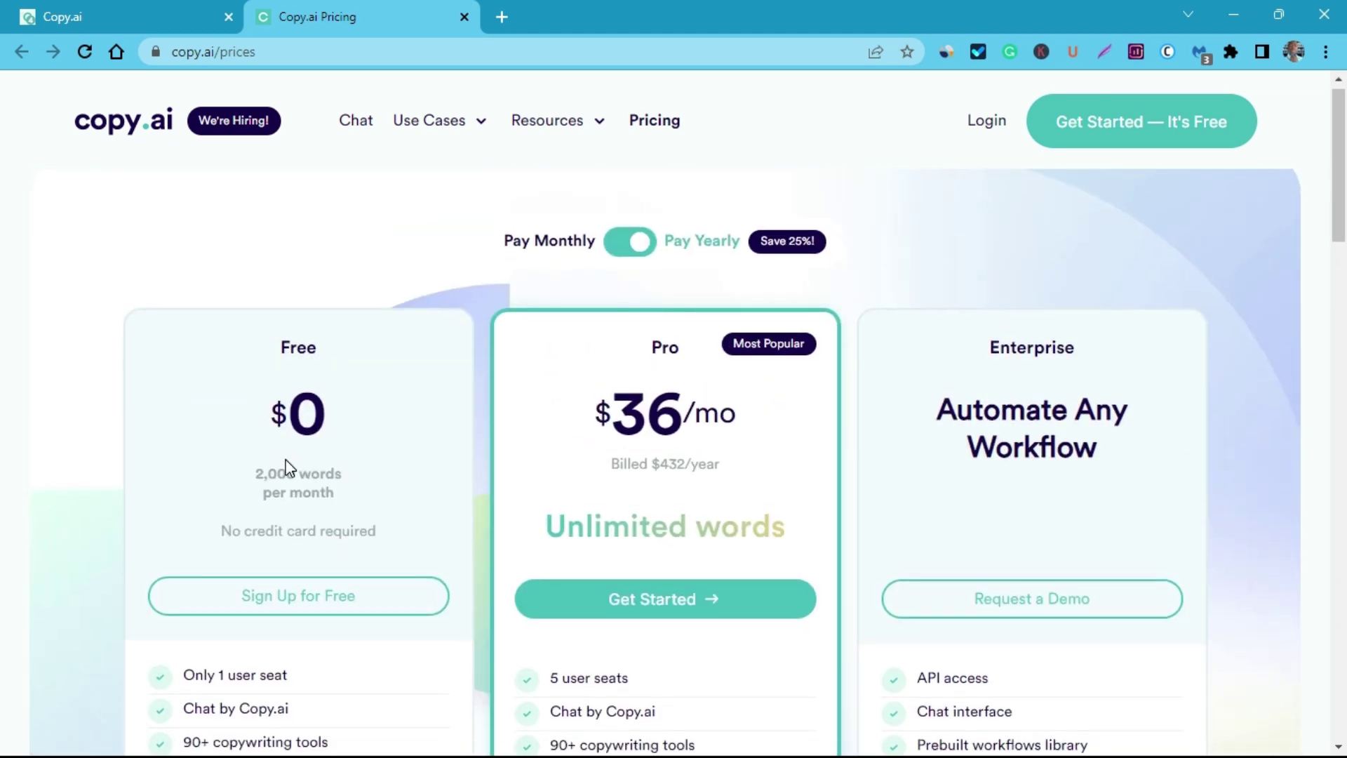
scroll(300, 439, up, 1)
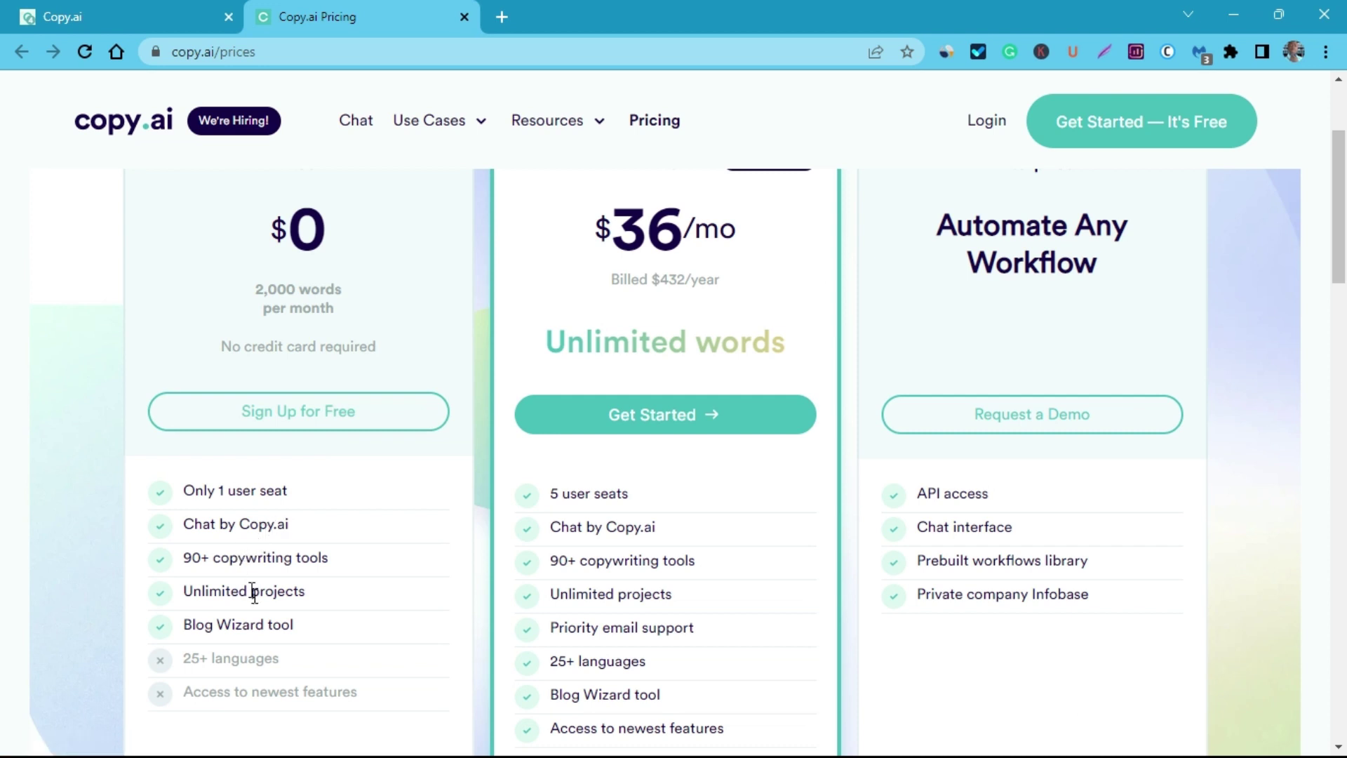
drag(255, 298, 366, 324)
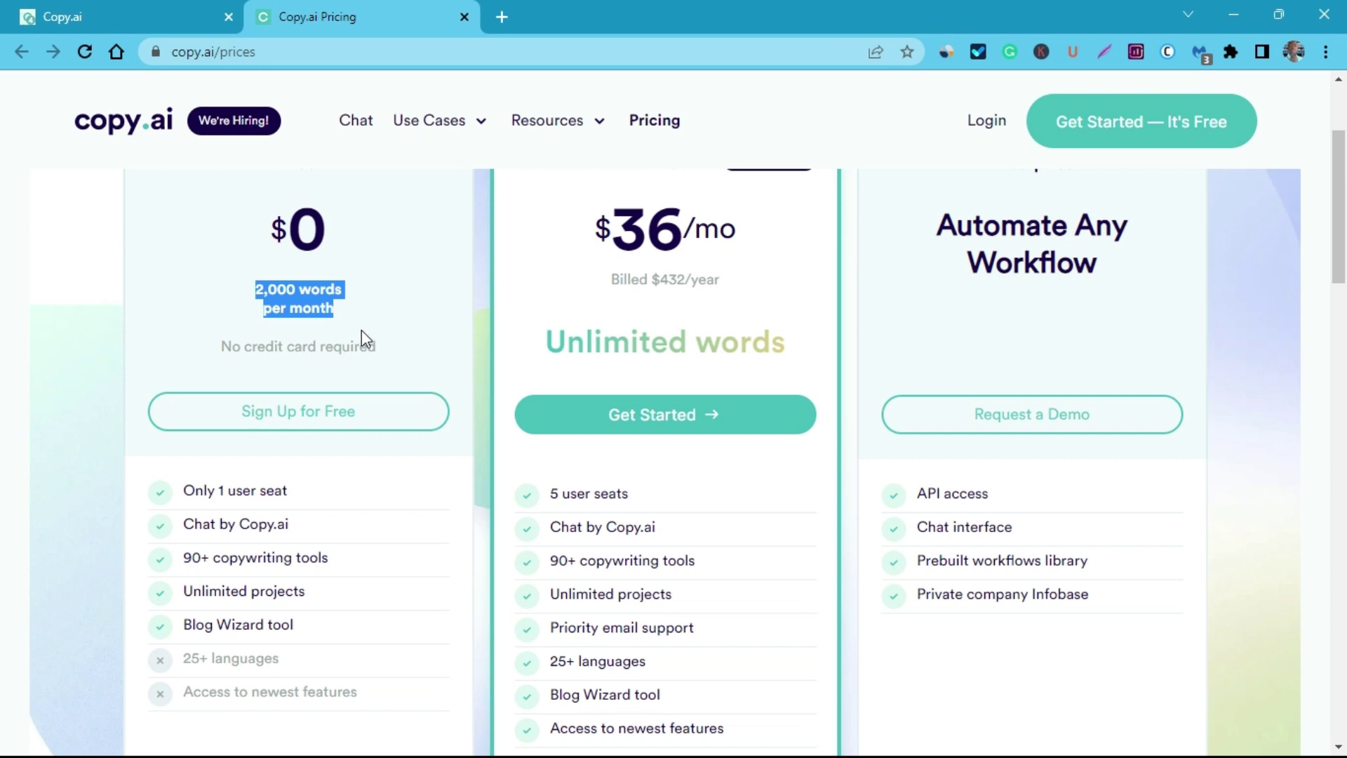
click(351, 310)
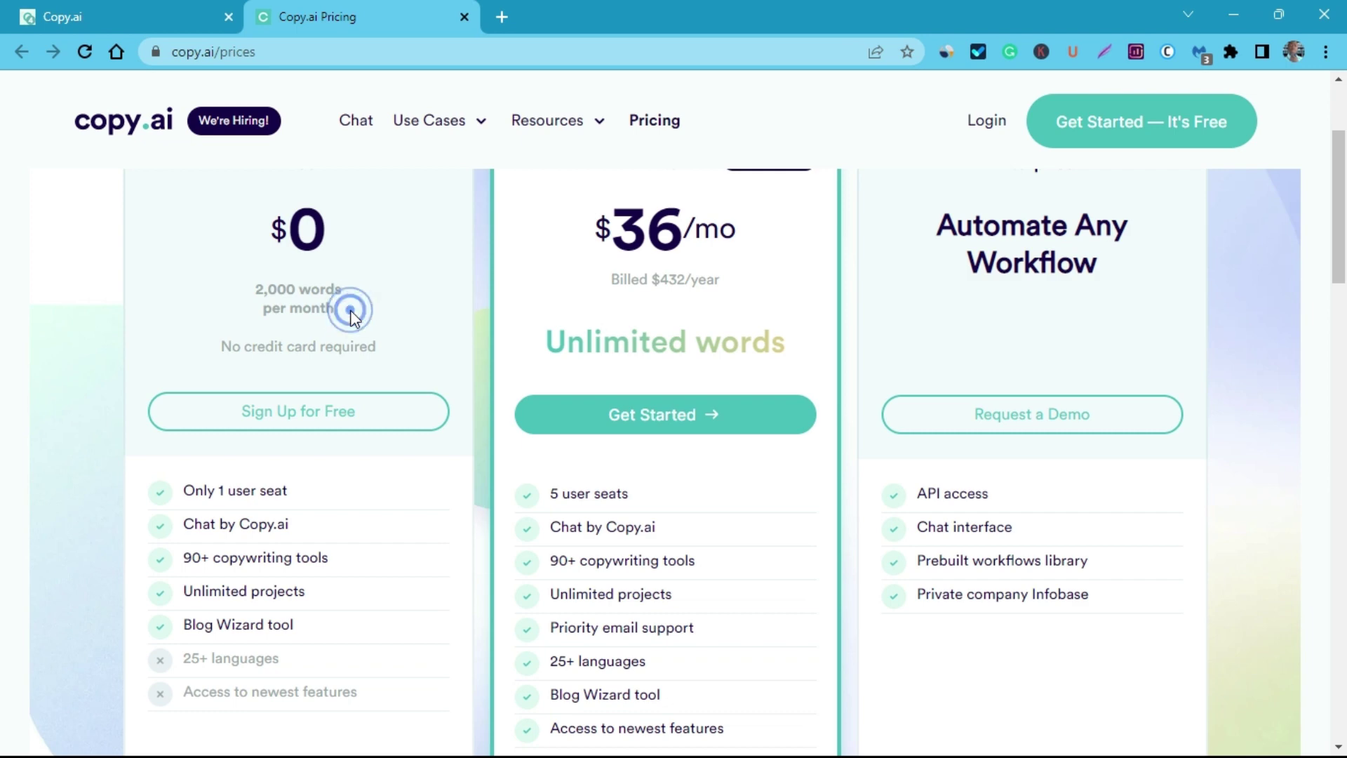
Switch Copy.ai pricing to monthly billing, showing Pro at $49/mo.
scroll(355, 316, up, 3)
scroll(449, 315, down, 3)
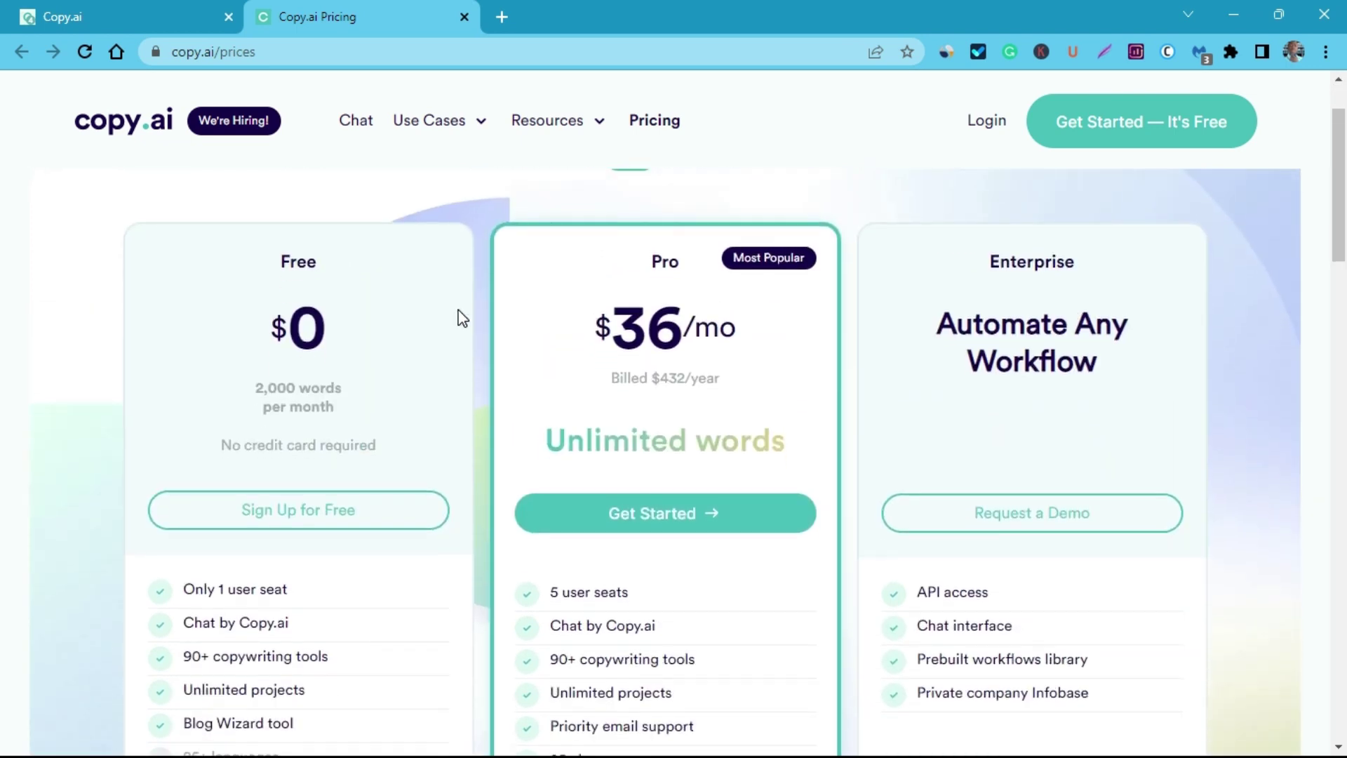
scroll(462, 317, down, 1)
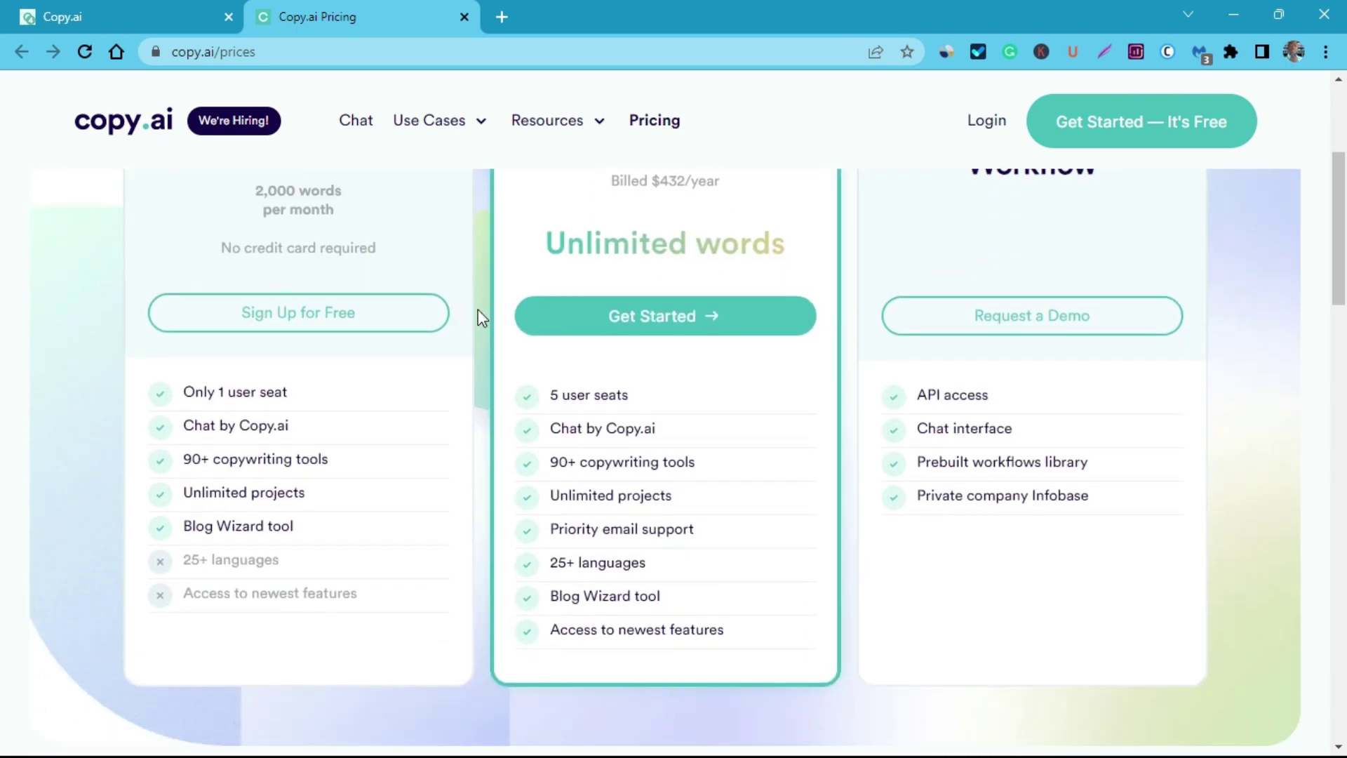
scroll(565, 292, up, 1)
scroll(616, 241, up, 2)
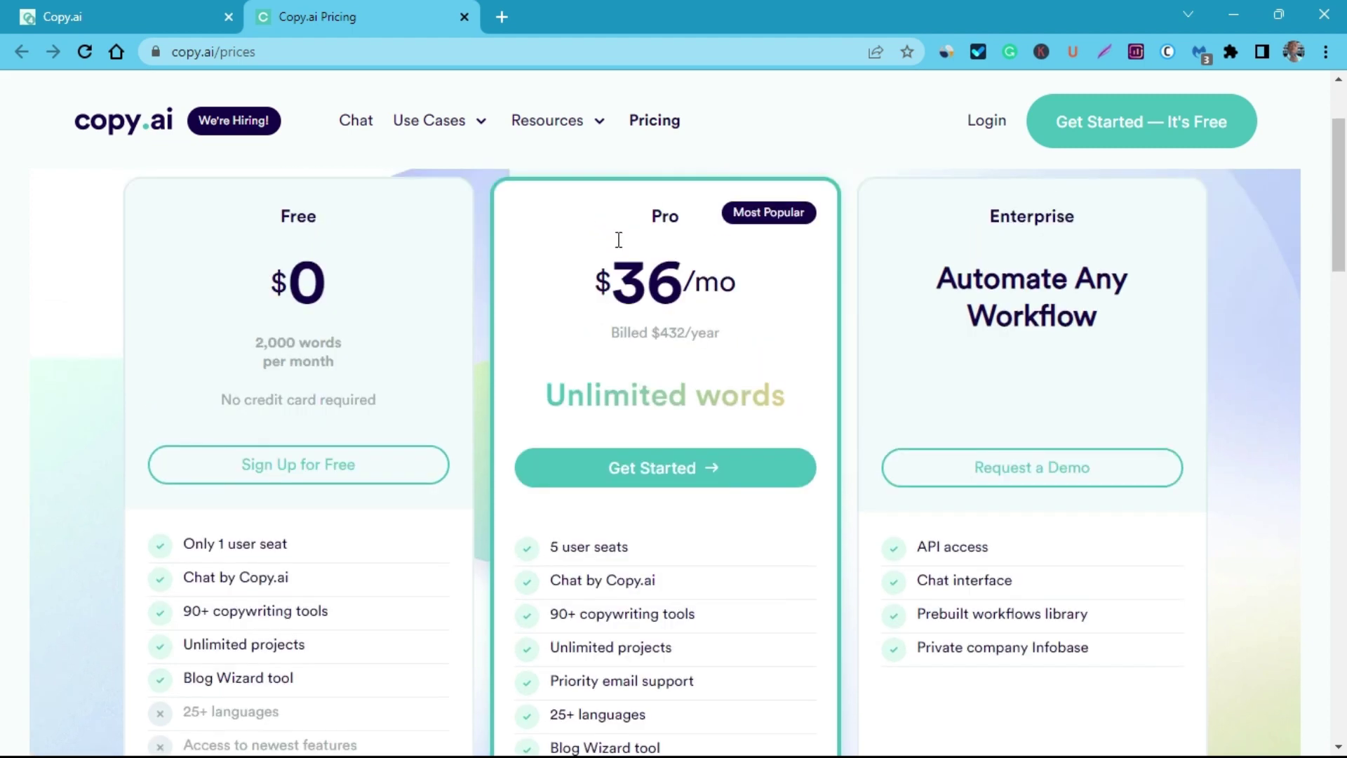
click(614, 263)
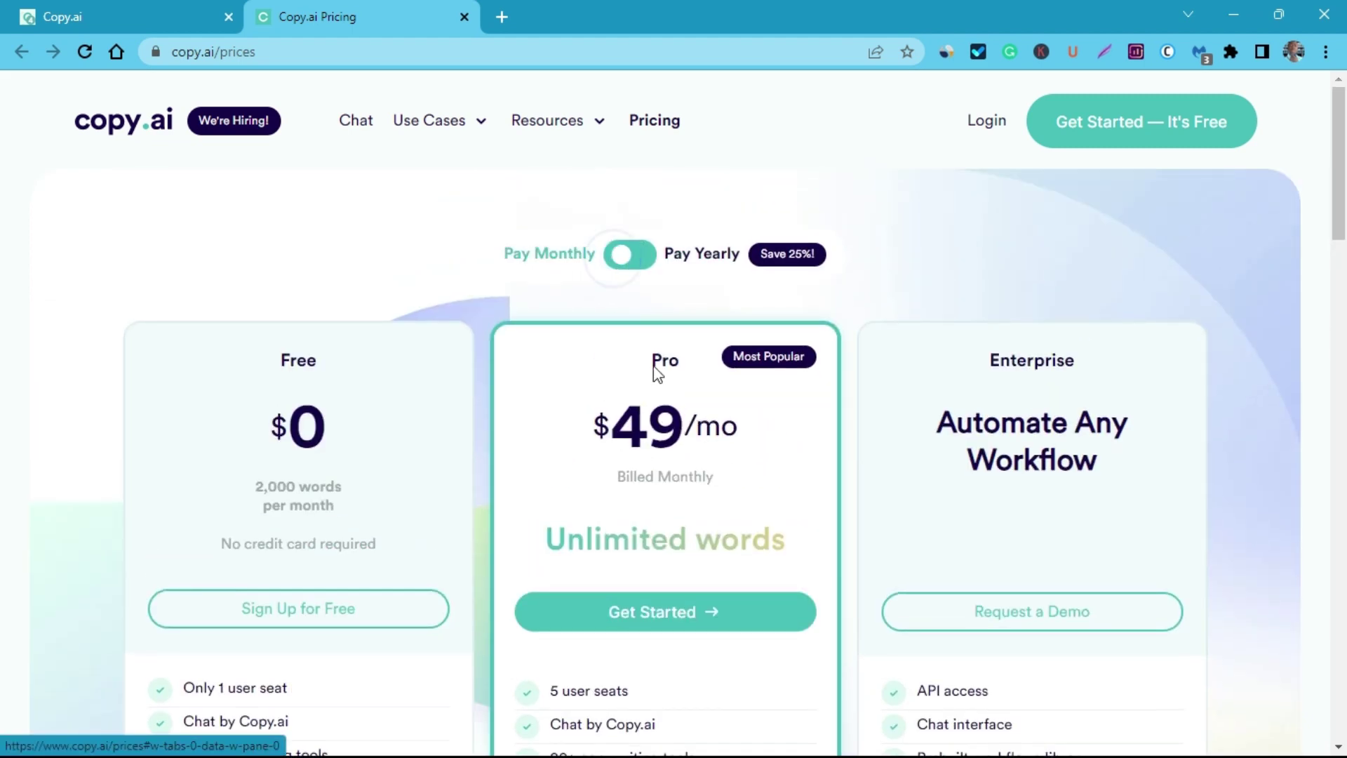
Compare Pro's $49 monthly price with its yearly $36/mo ($432/year) rate, leaving yearly billing on.
drag(609, 429, 728, 440)
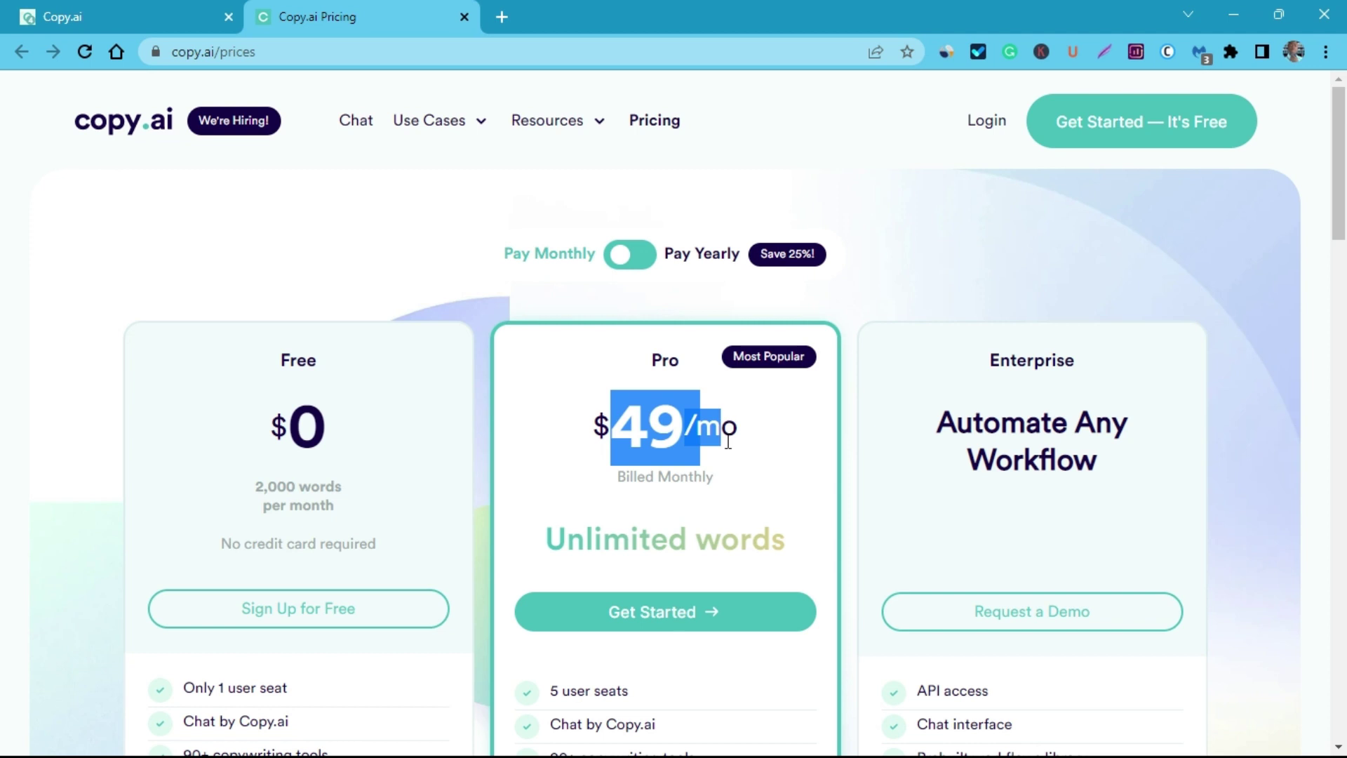
click(728, 440)
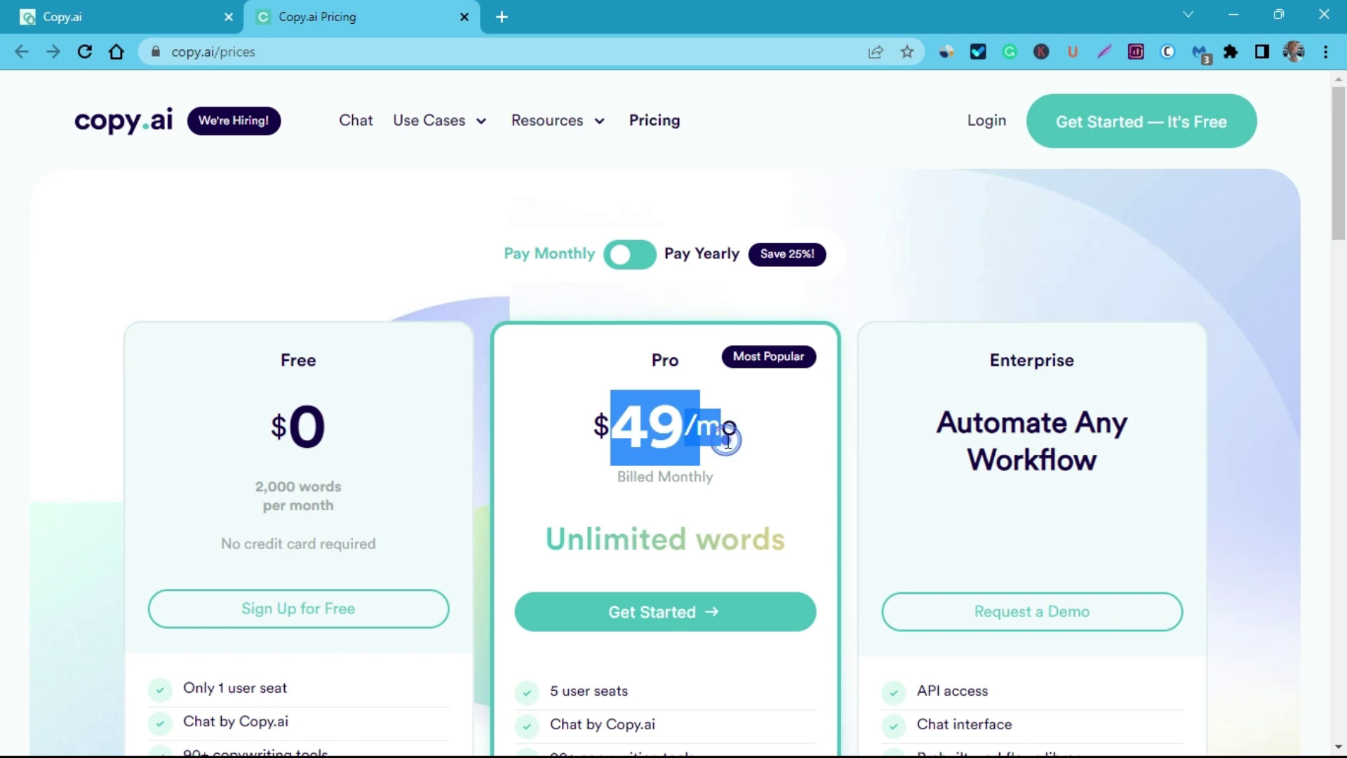
click(639, 266)
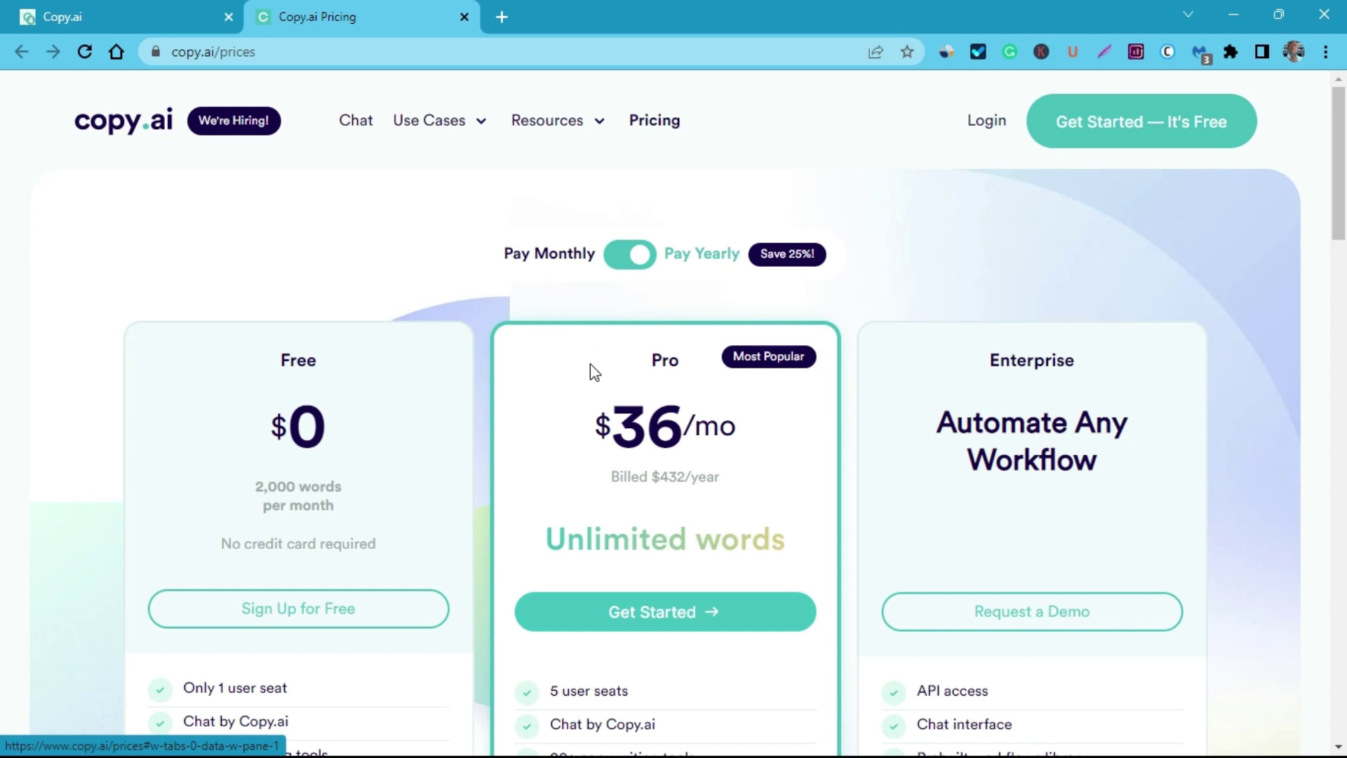
drag(623, 414, 705, 415)
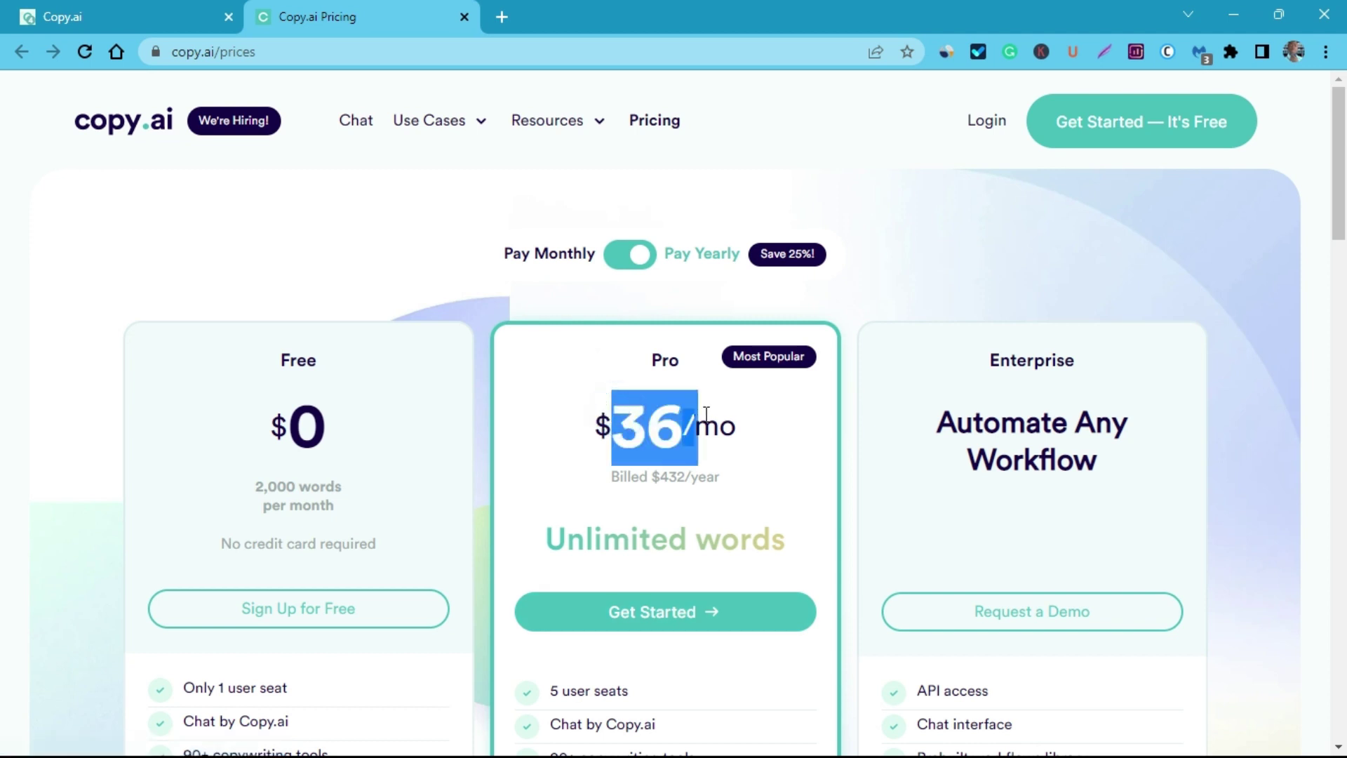
click(699, 479)
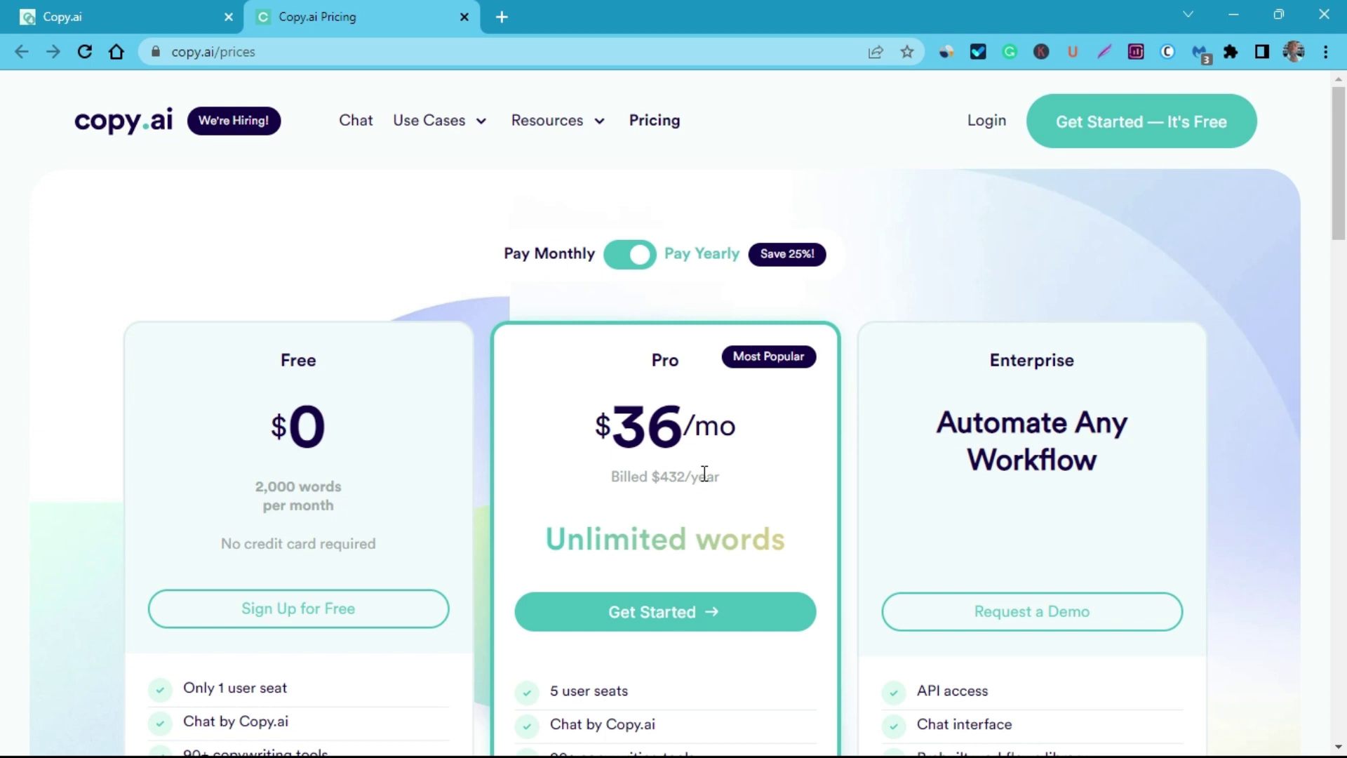
click(119, 14)
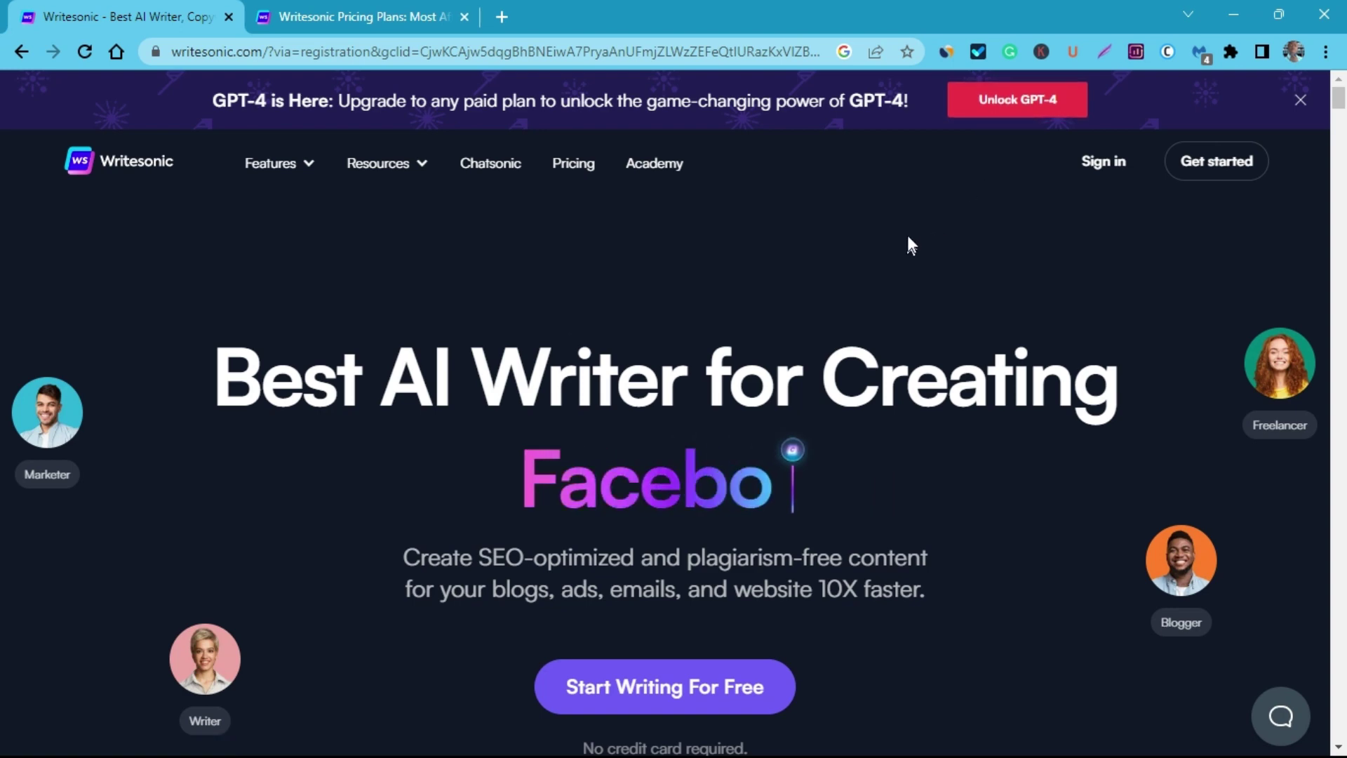
Look over Writesonic's AI writer home page, then bring up its pricing plans page.
scroll(905, 239, down, 9)
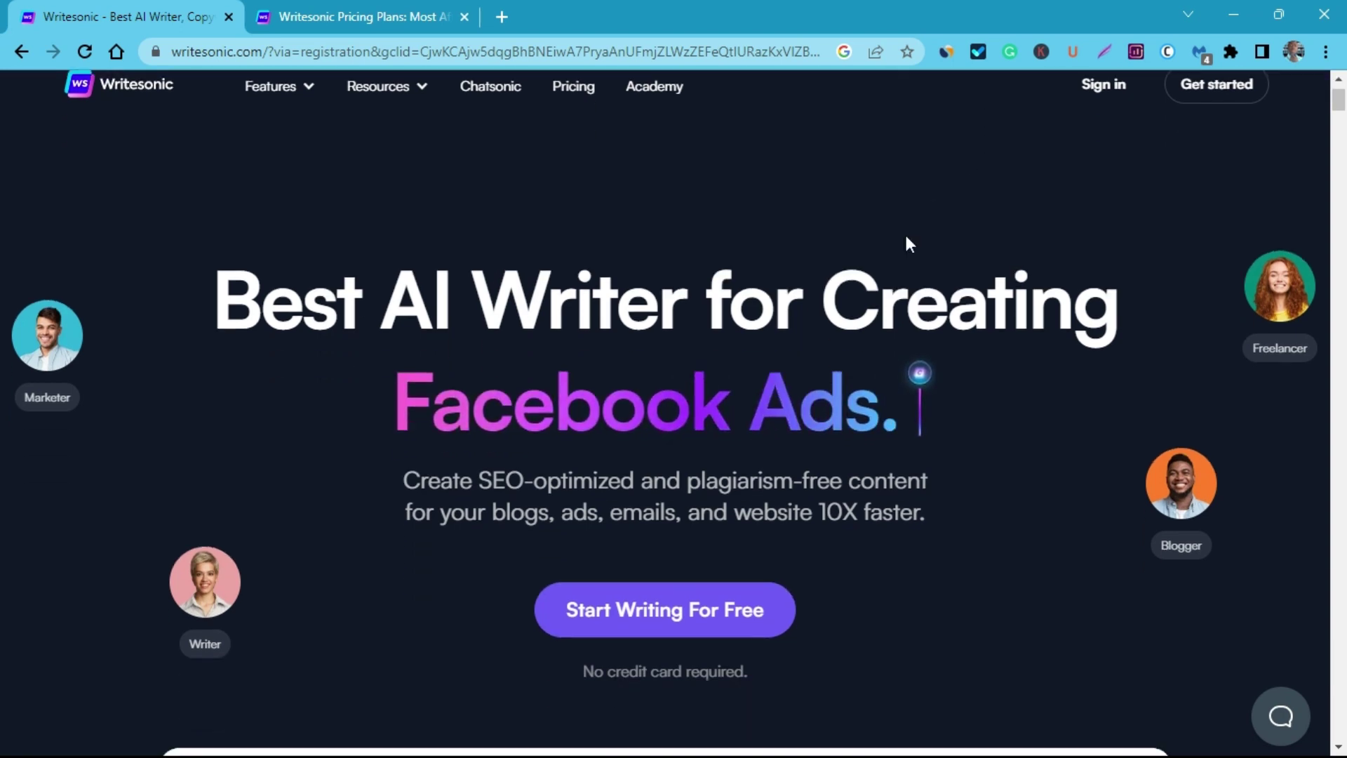
scroll(906, 239, up, 9)
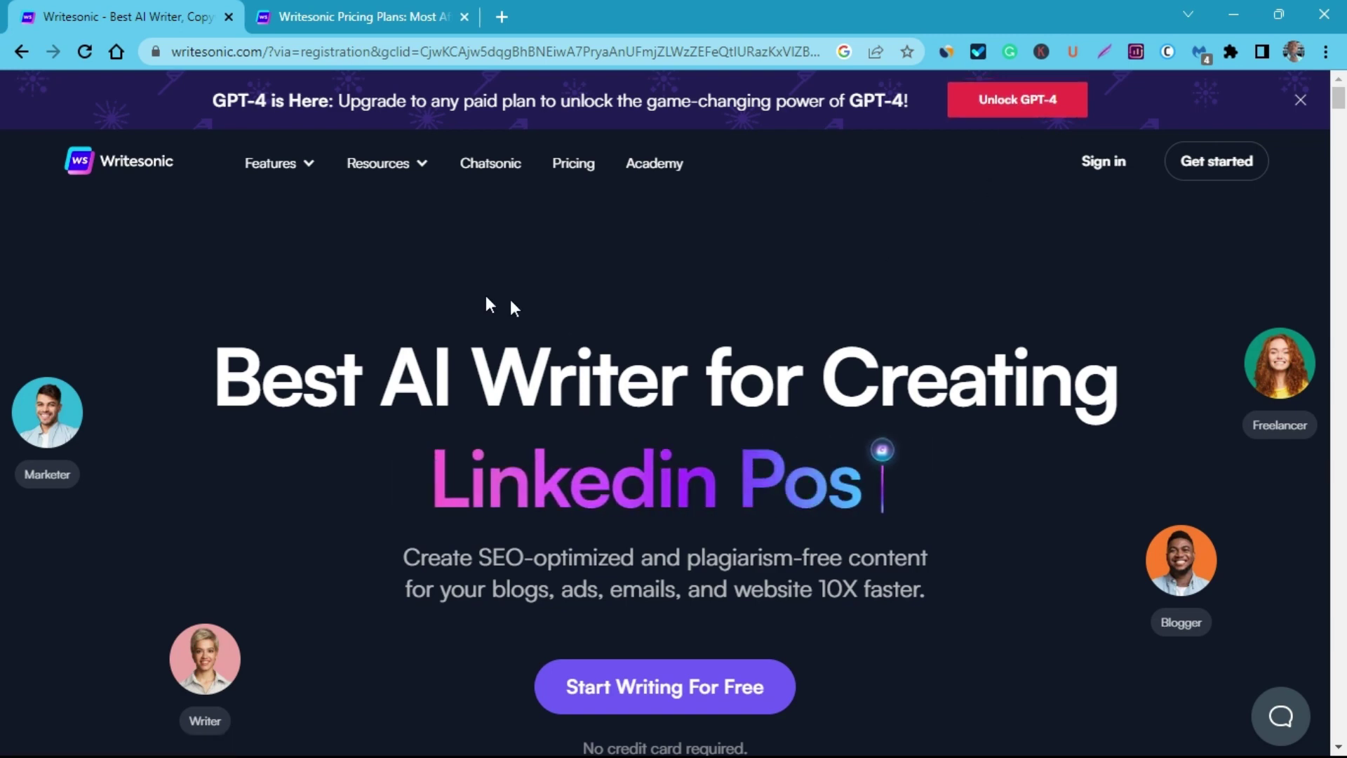
click(312, 17)
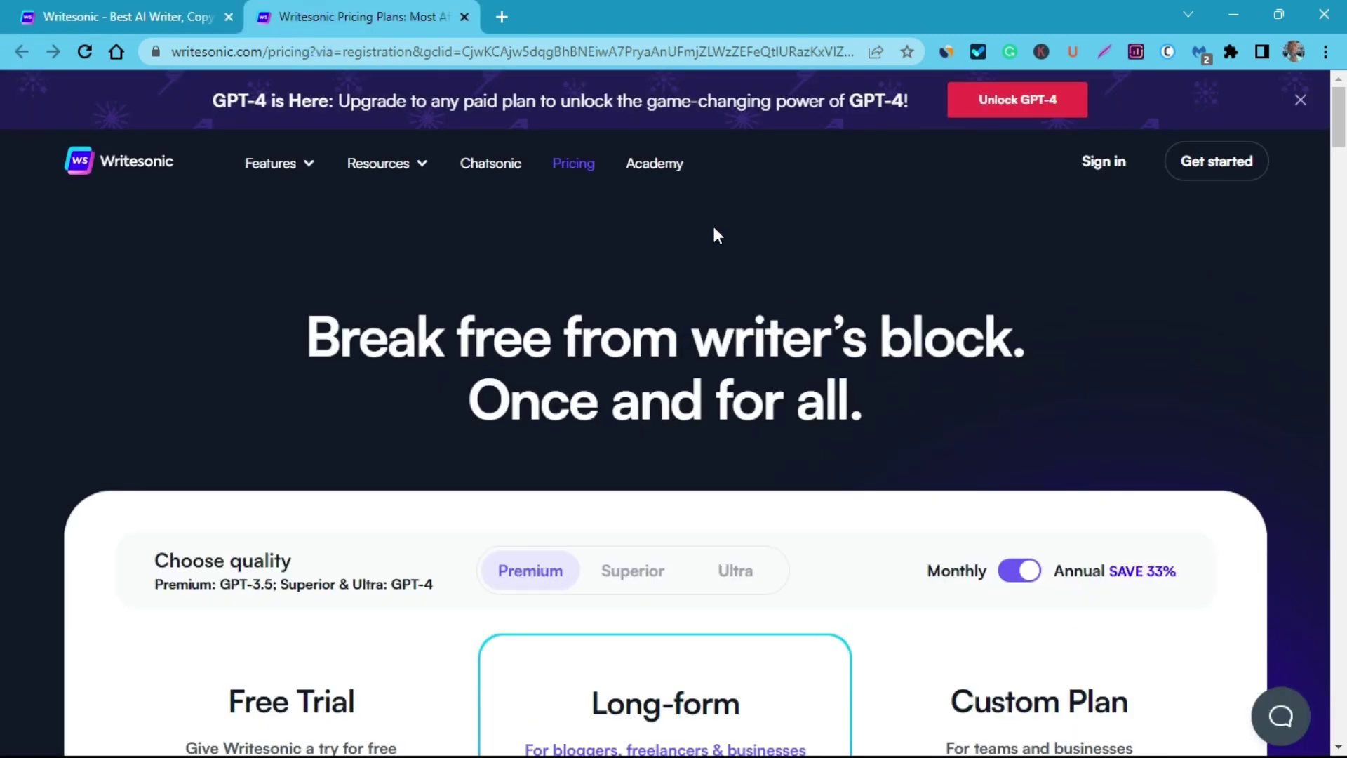
Compare Writesonic's $0 Free Trial (10,000 words) with Long-form at $12.67/month for 60,000 words.
scroll(714, 231, down, 3)
scroll(717, 242, down, 8)
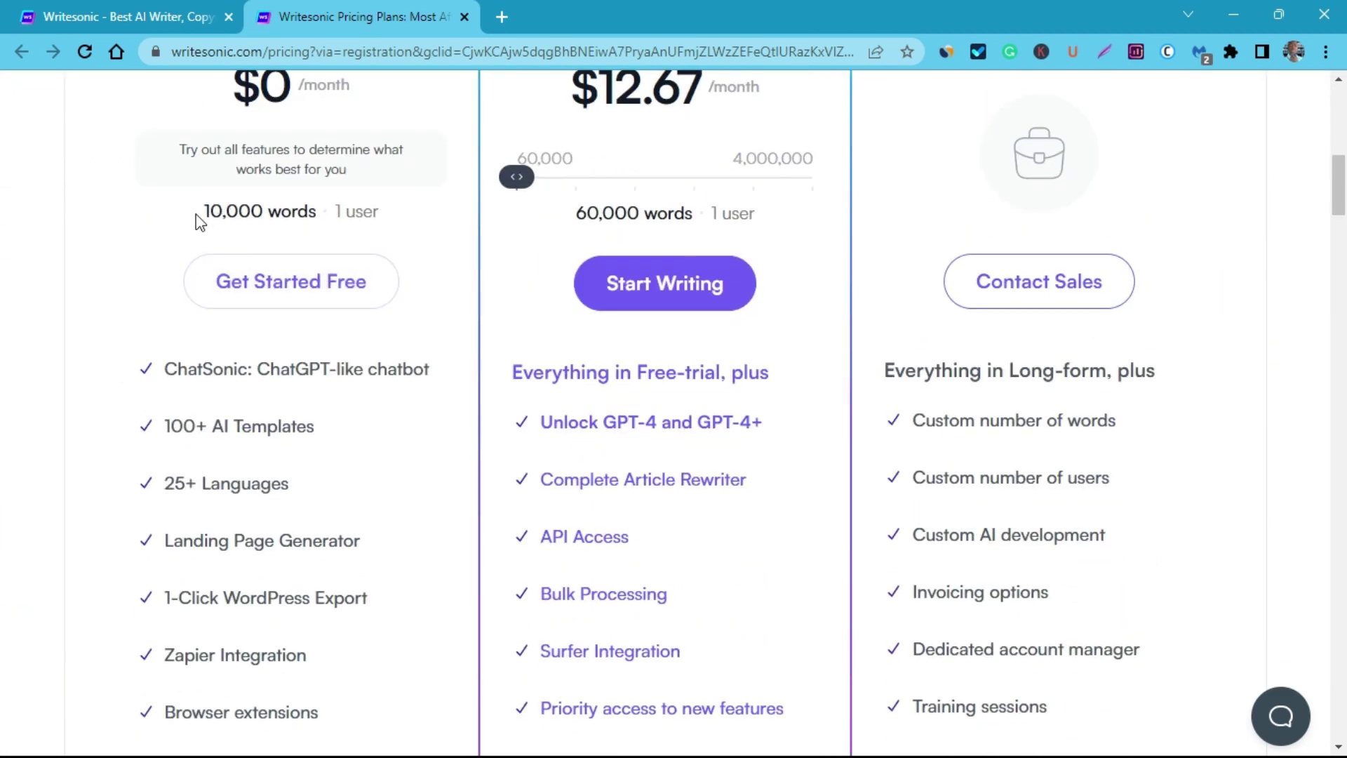
drag(202, 211, 386, 216)
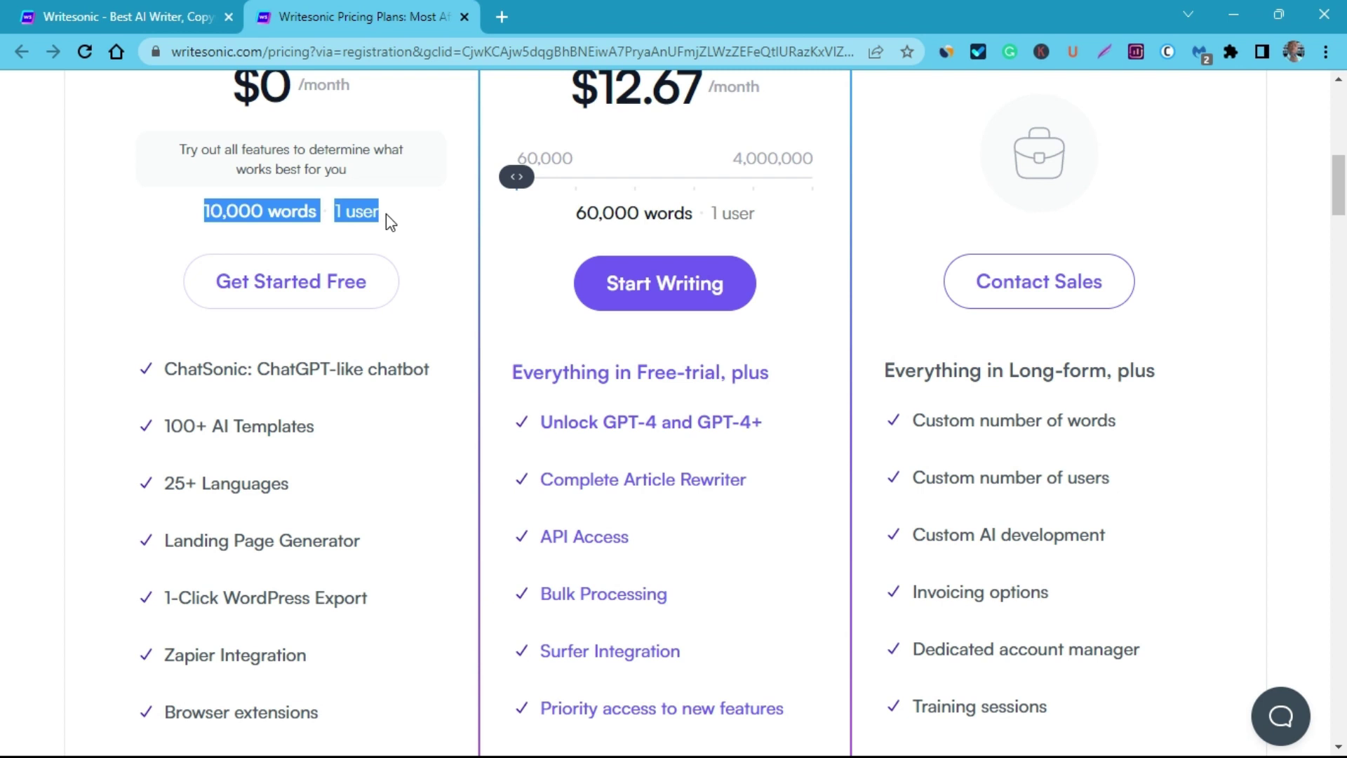
click(390, 221)
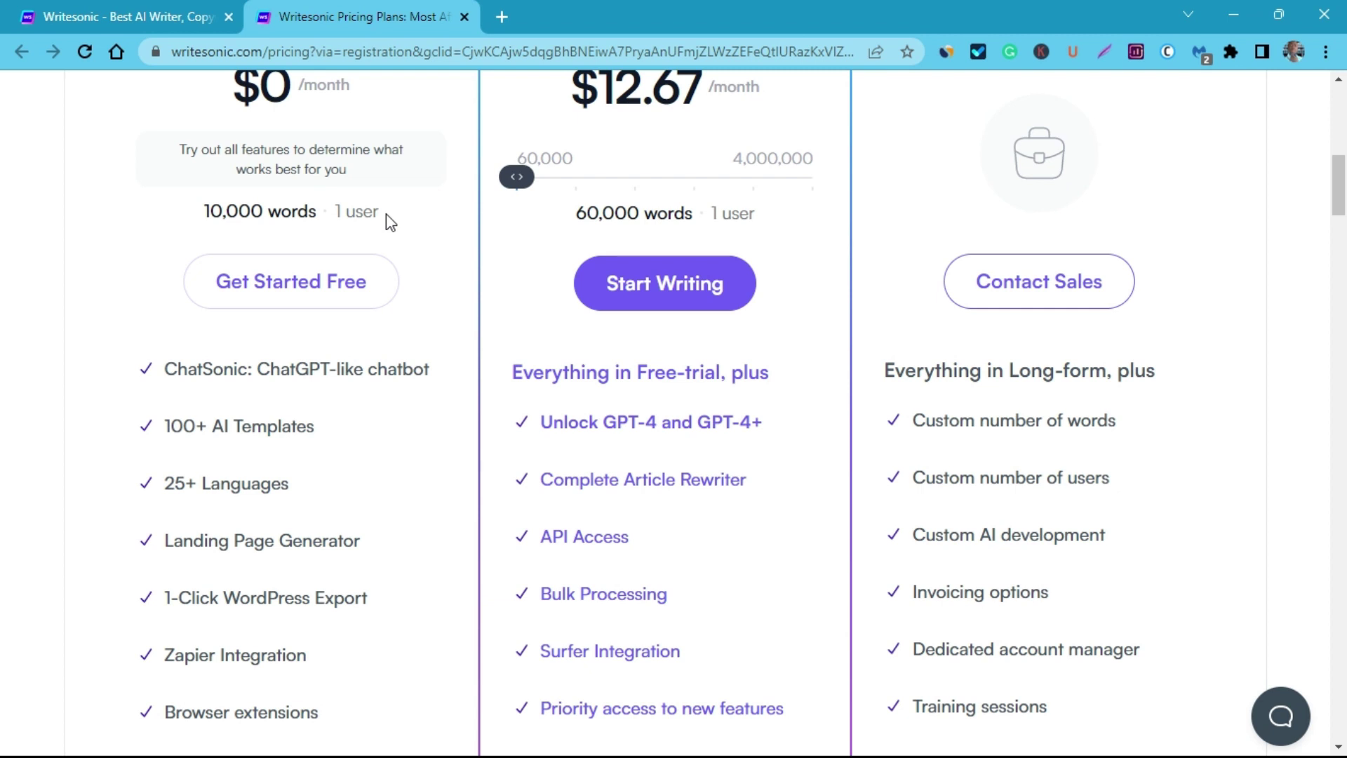
scroll(390, 222, up, 4)
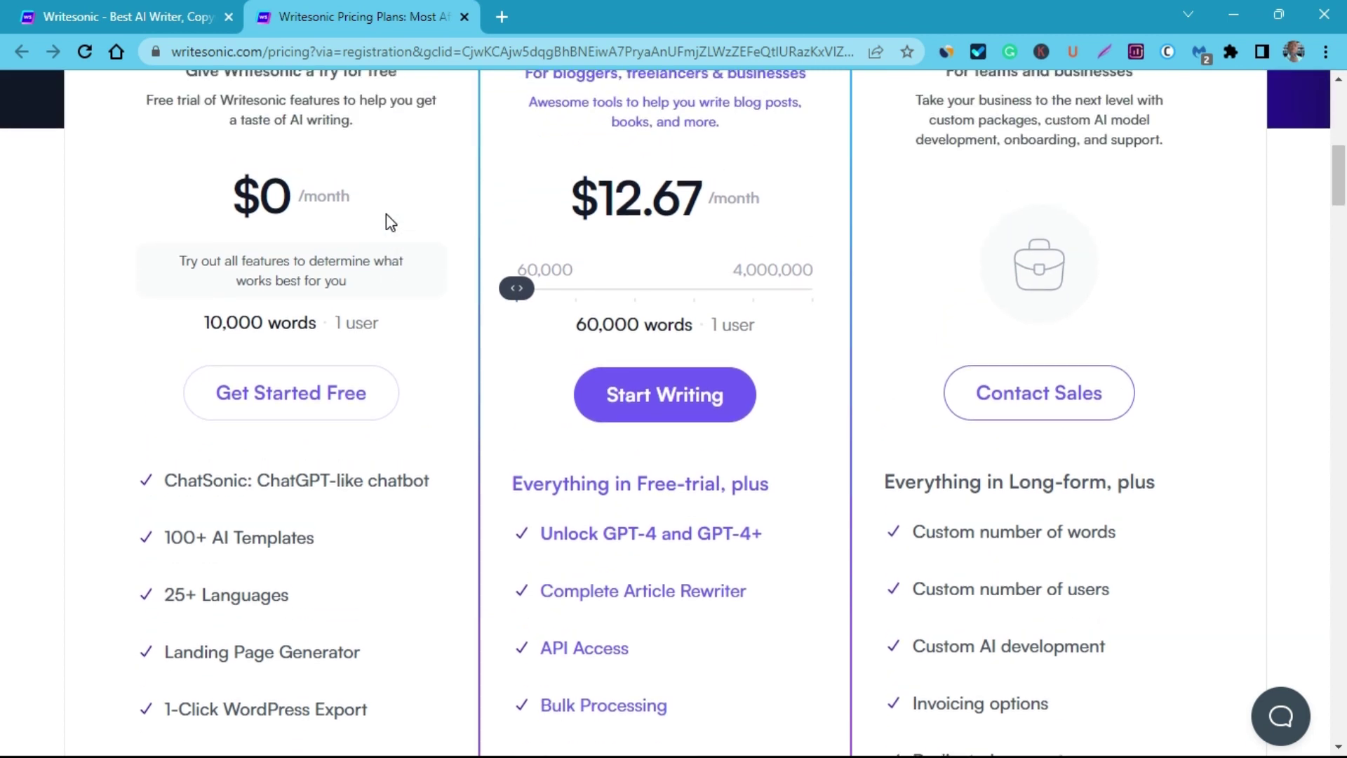
scroll(636, 280, down, 1)
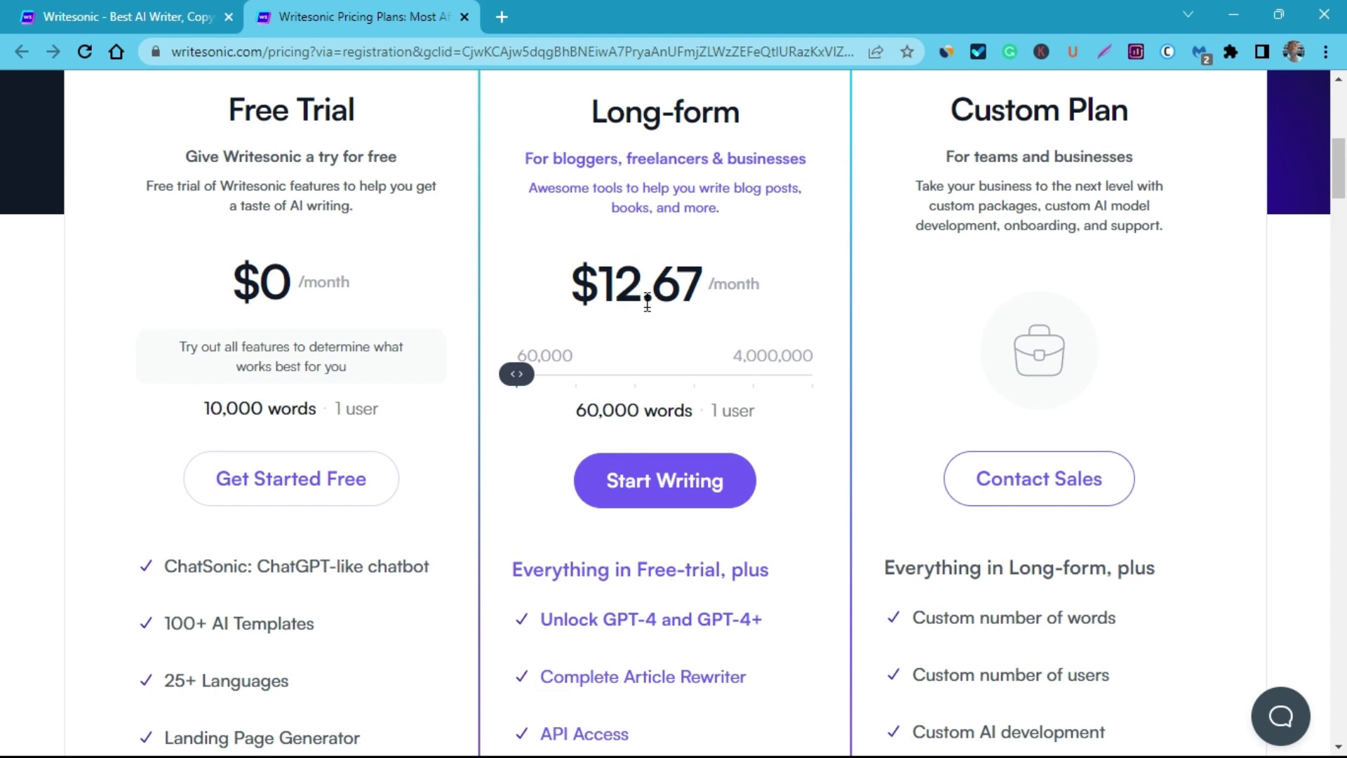
scroll(598, 348, up, 1)
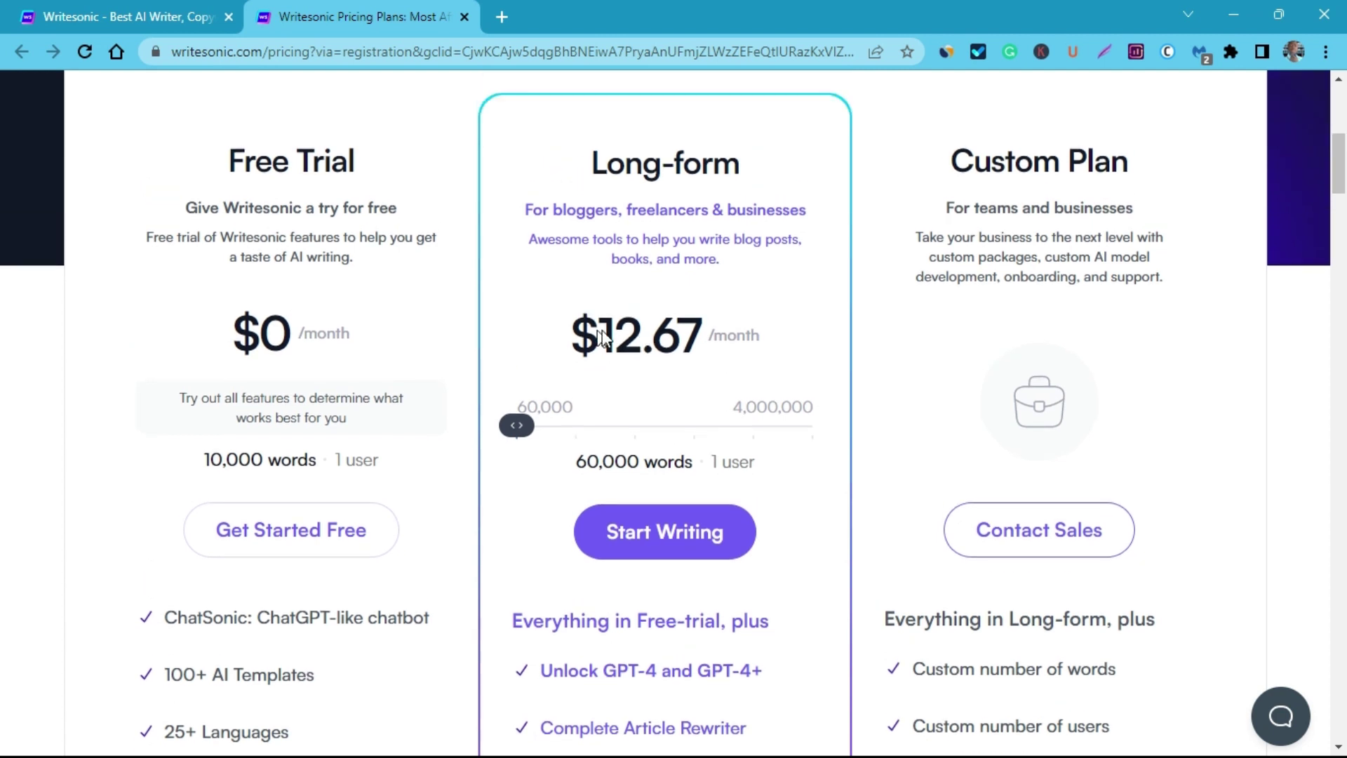
scroll(600, 338, up, 1)
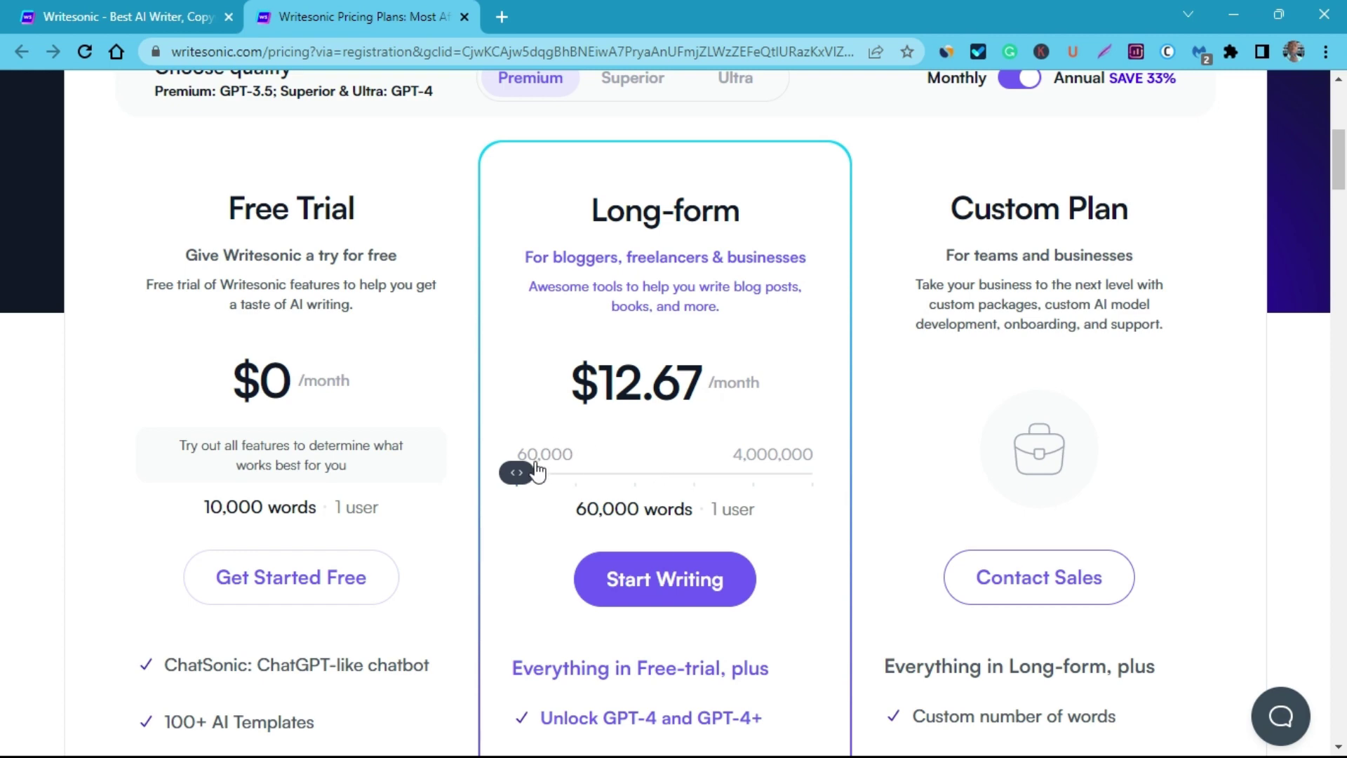
scroll(641, 323, up, 5)
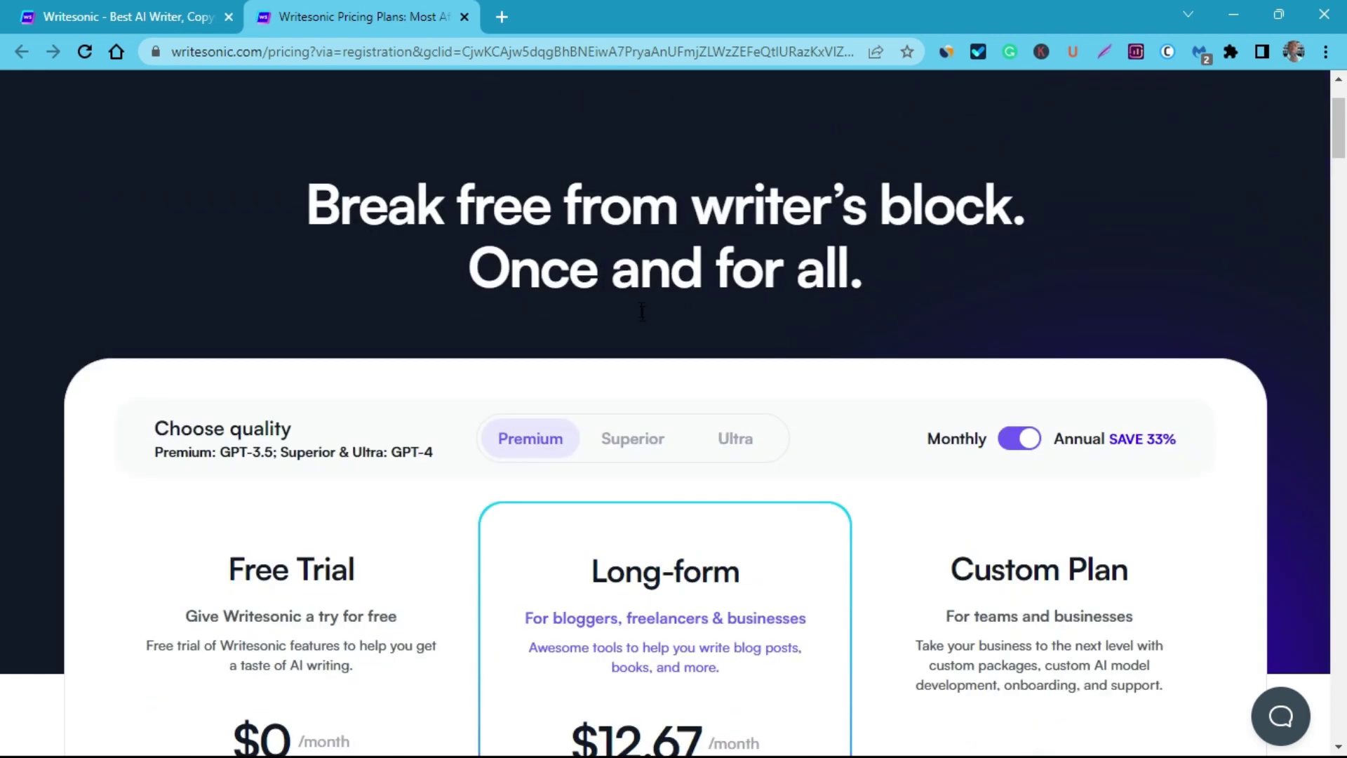
scroll(642, 311, up, 2)
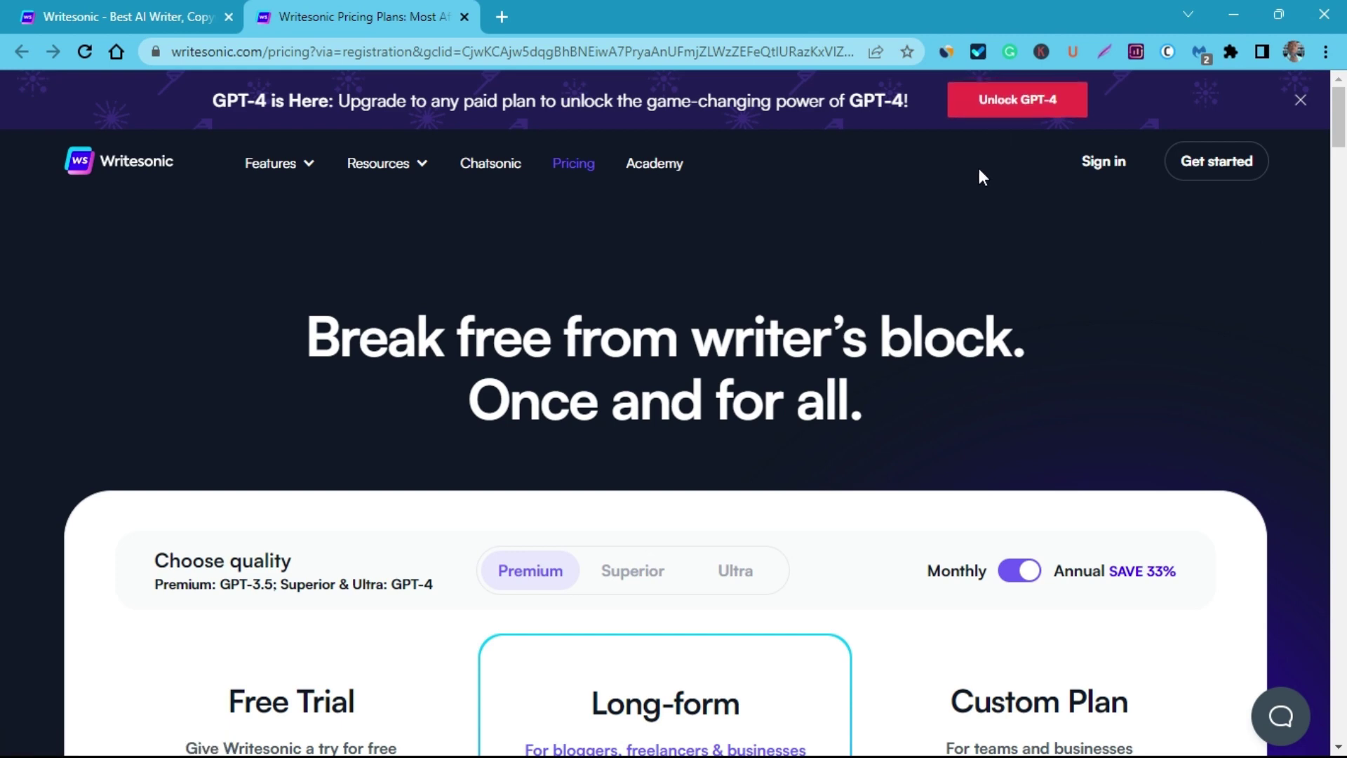
scroll(980, 169, down, 7)
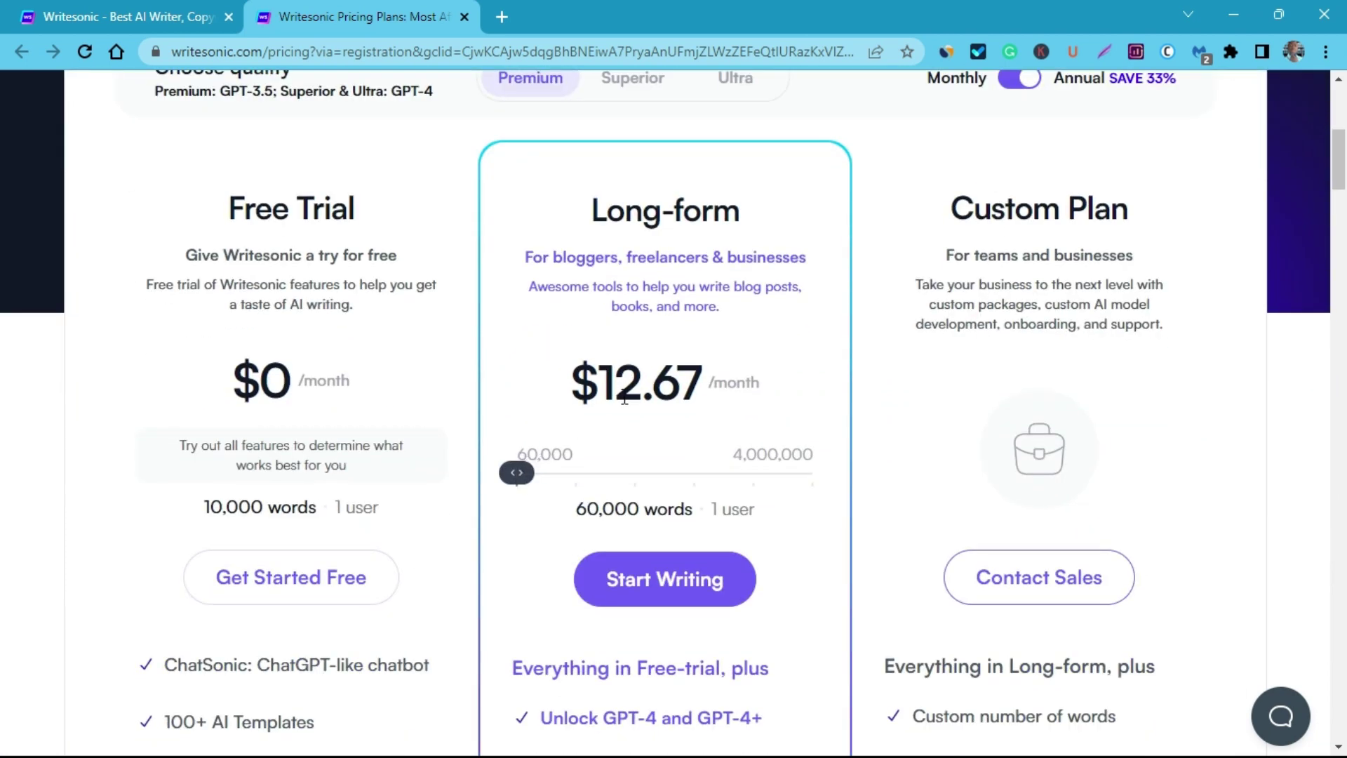
Max out the Writesonic Long-form slider, then settle on 400,000 words ($66/month, 5 users) and review features.
drag(527, 474, 451, 492)
drag(530, 477, 817, 484)
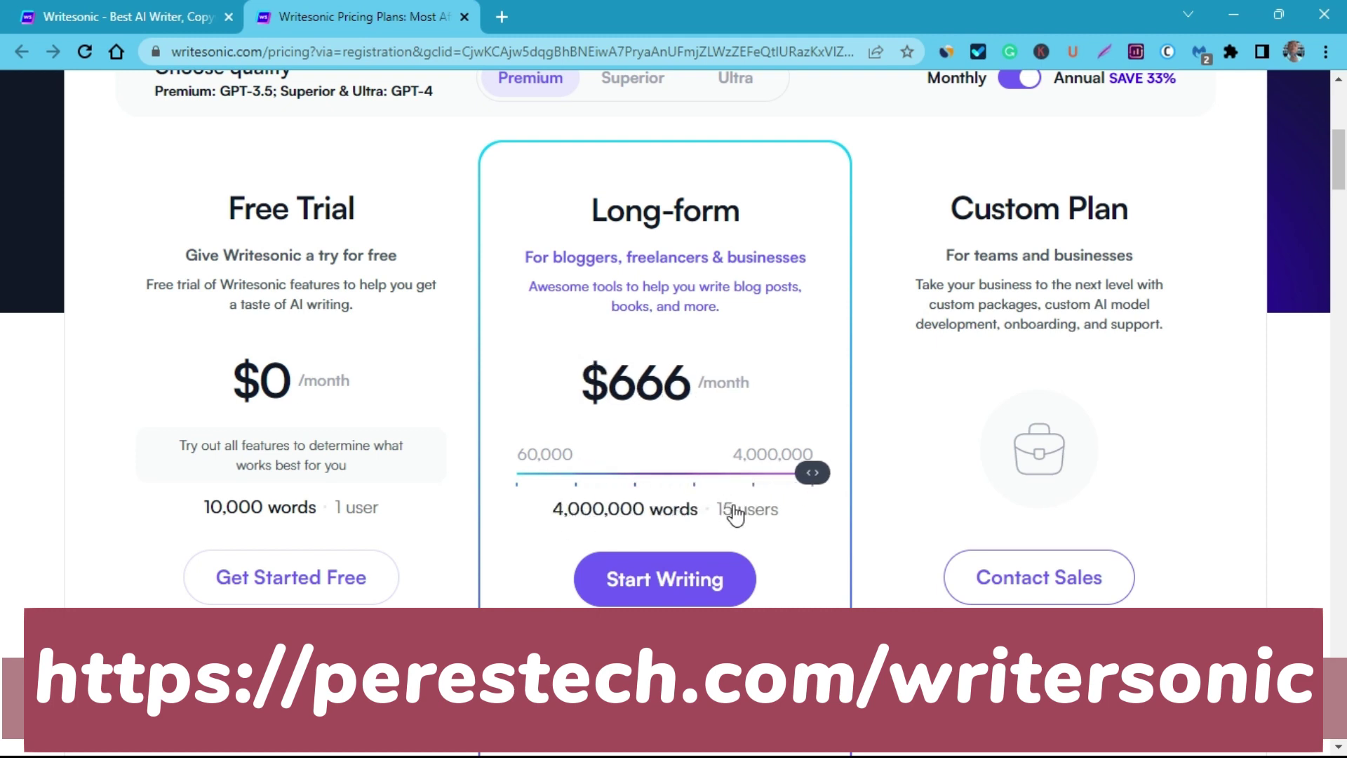
click(693, 482)
click(654, 483)
click(518, 477)
scroll(659, 432, down, 4)
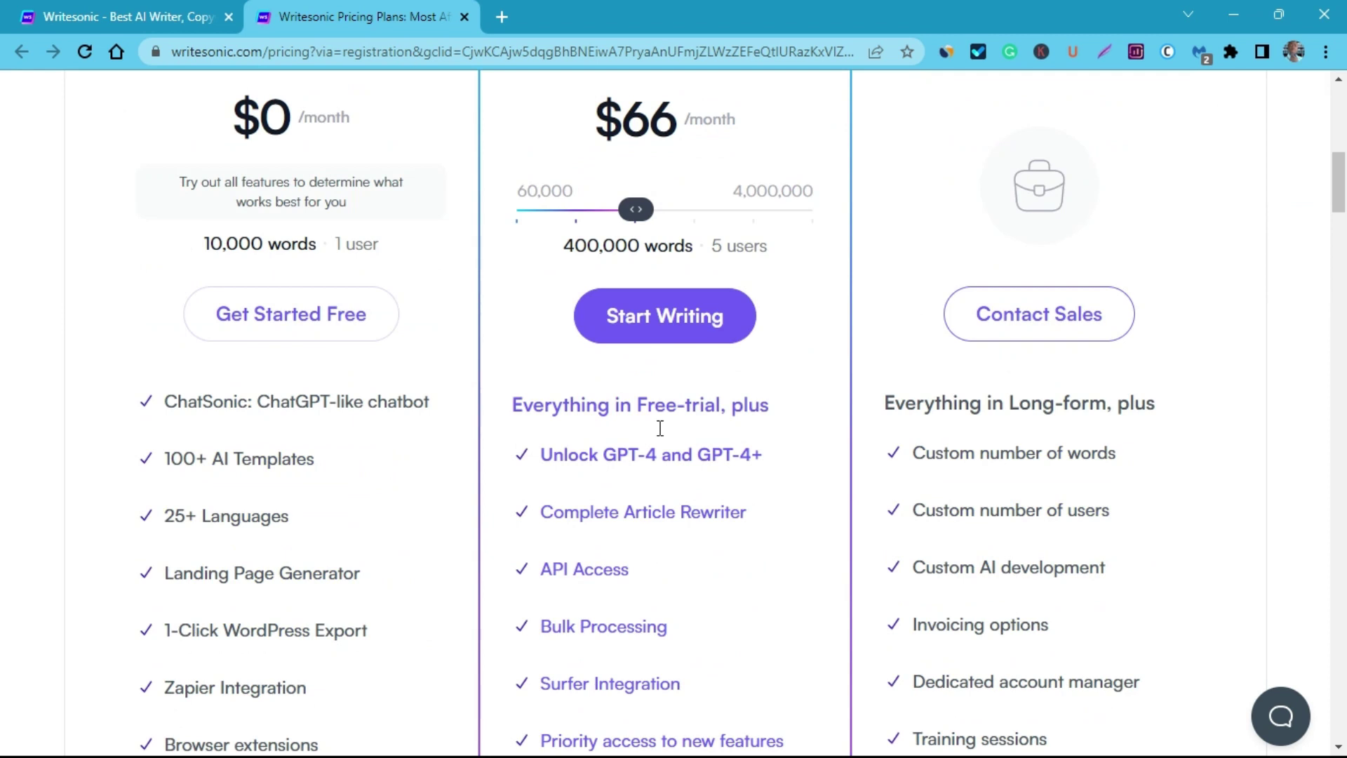
scroll(659, 428, down, 3)
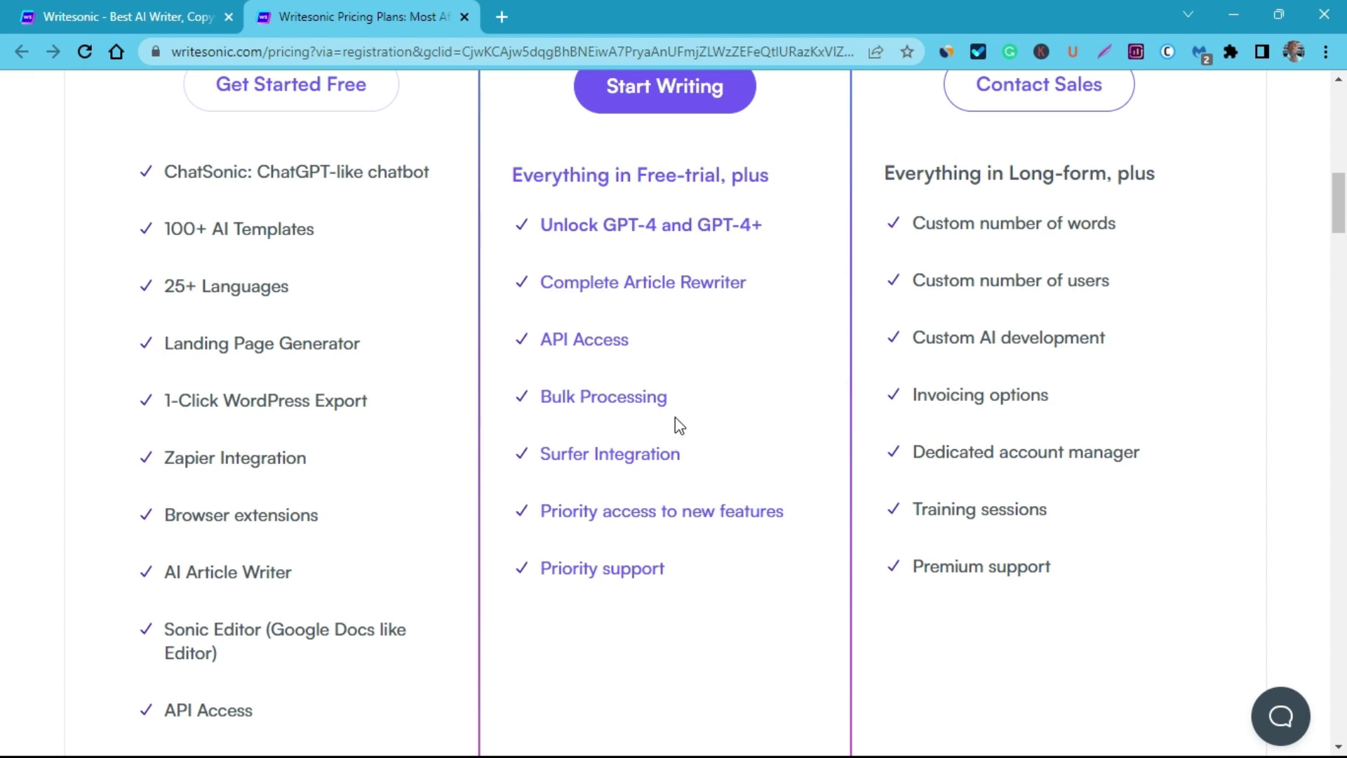
scroll(671, 425, up, 8)
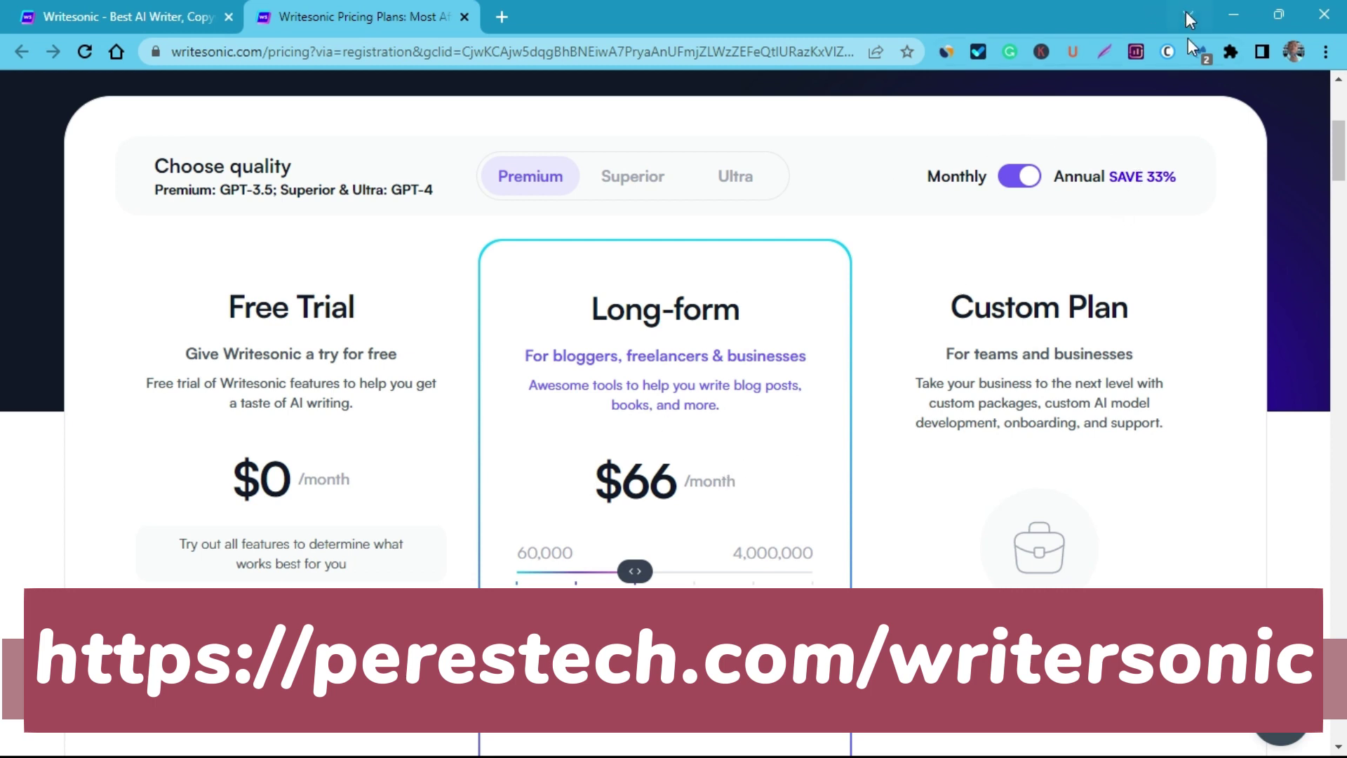
Return Writesonic's Long-form plan to 60,000 words and compare Superior and Ultra quality tier prices.
drag(1142, 176, 1169, 175)
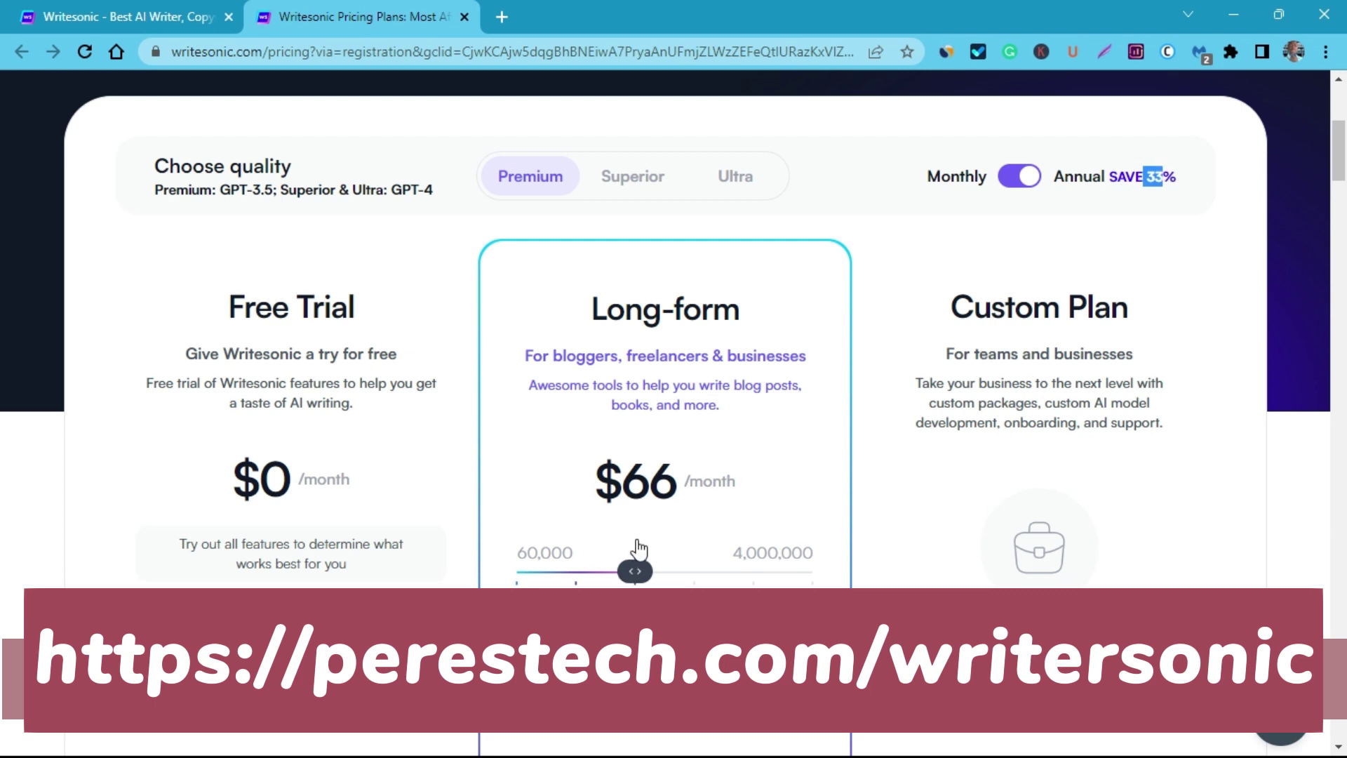
drag(634, 570, 516, 571)
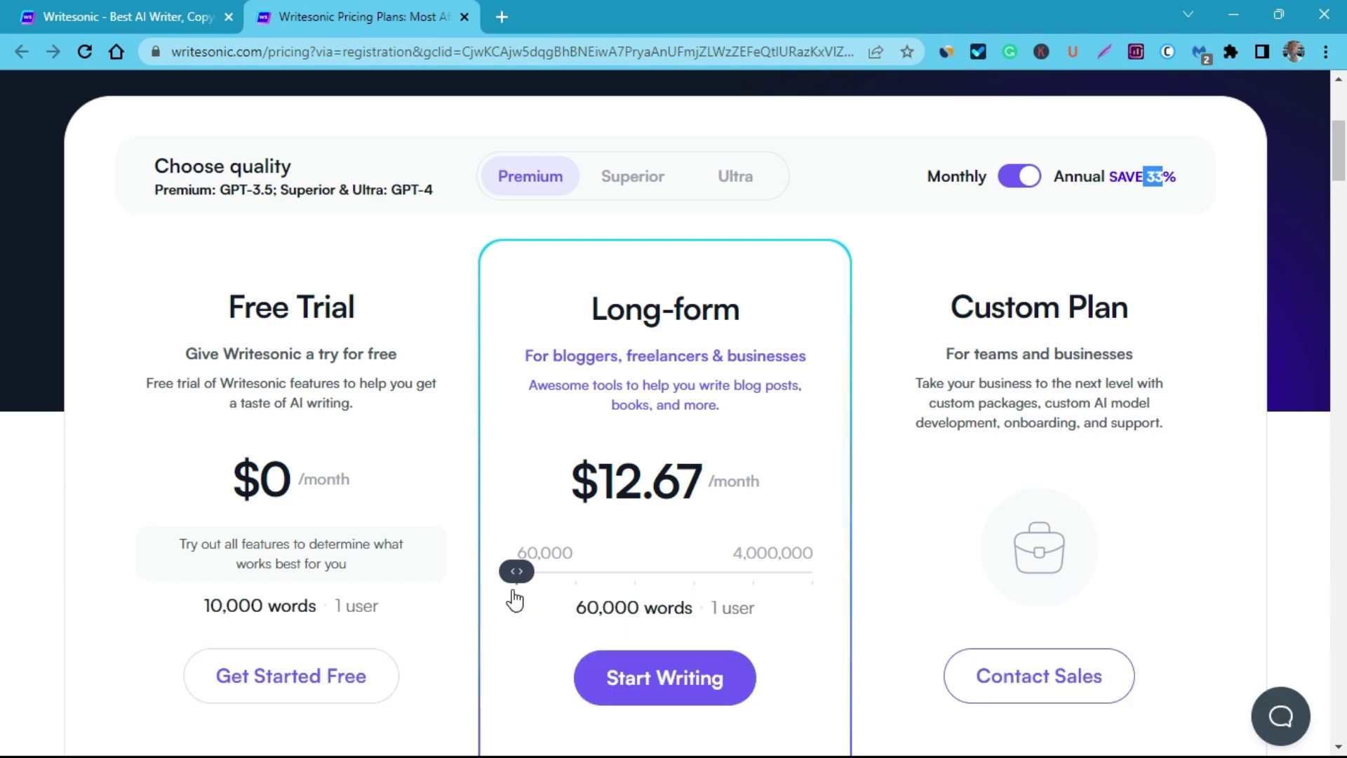
click(602, 191)
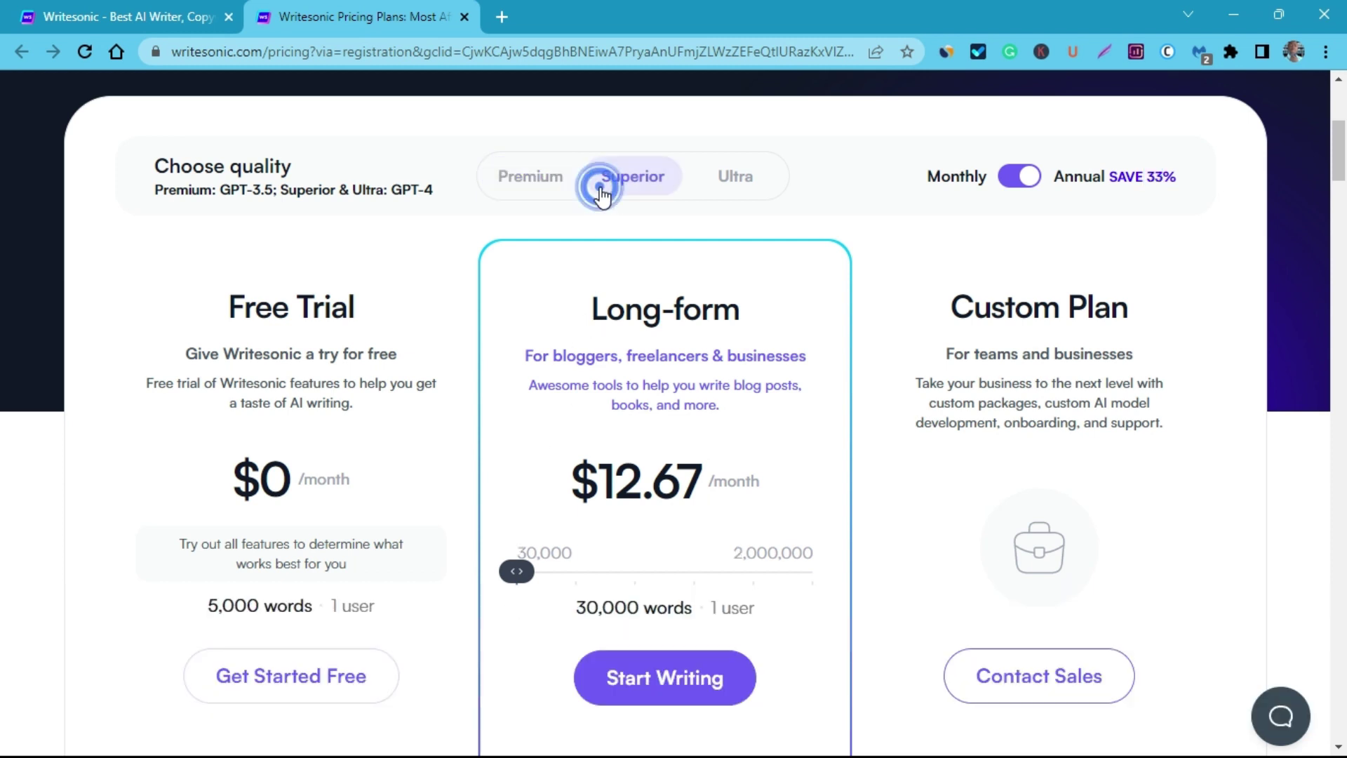
click(698, 181)
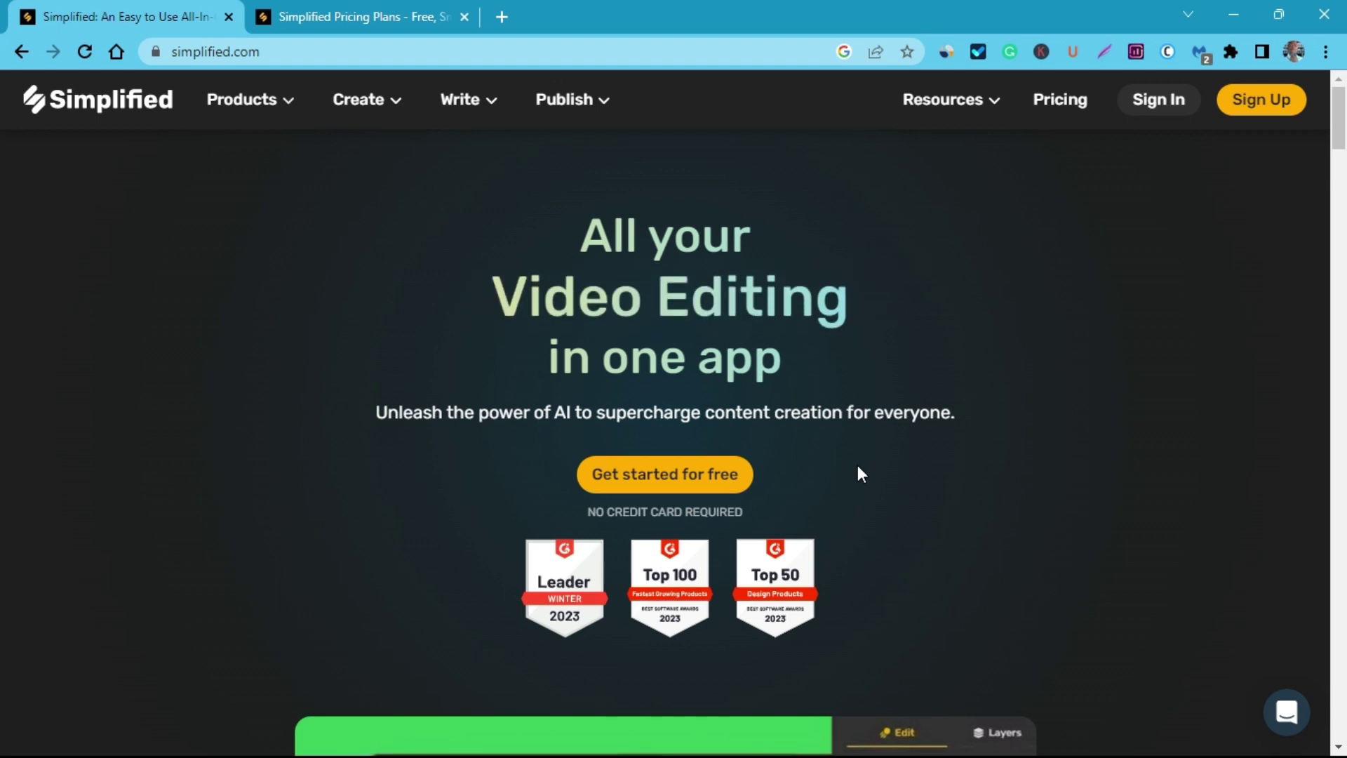
Scroll Simplified's home page to the Content Rewriter, Long Form Writer and Company Bio cards.
scroll(1043, 349, down, 10)
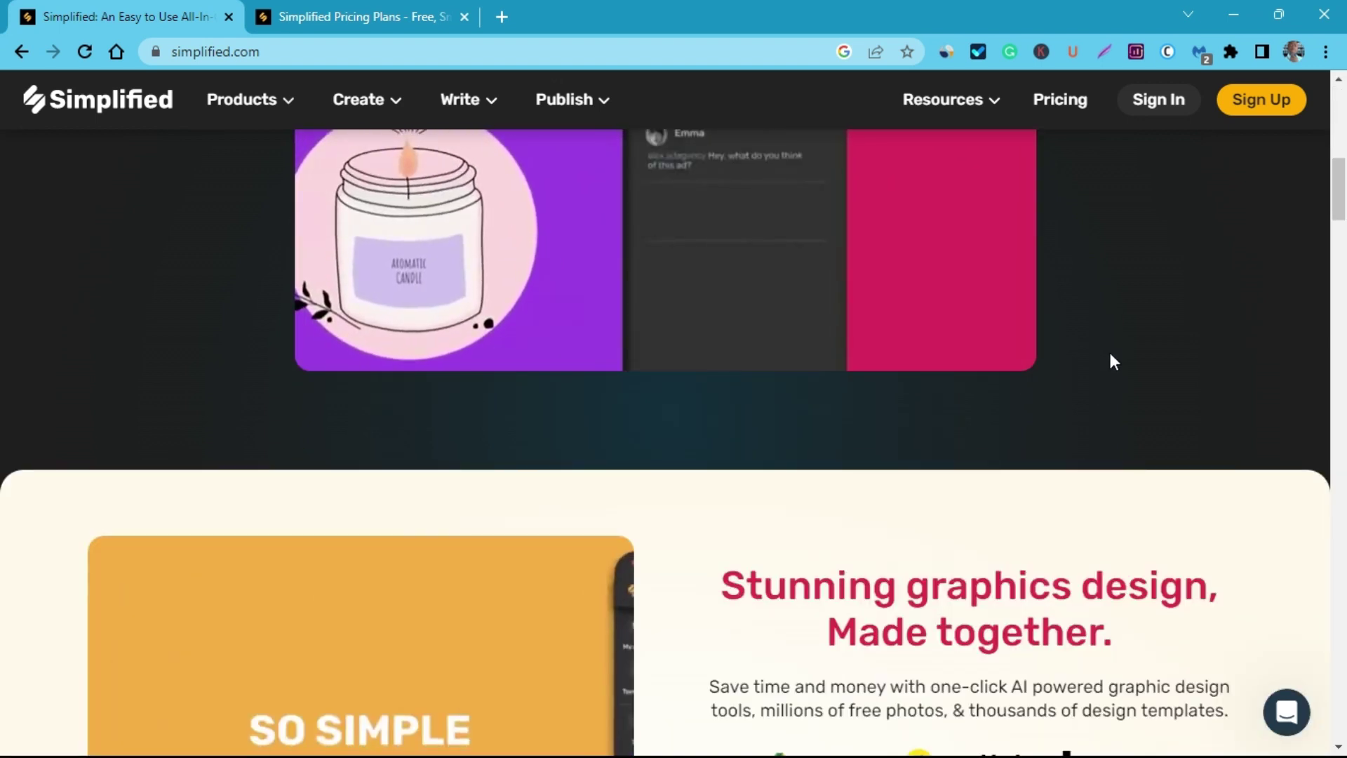
scroll(1109, 349, down, 7)
scroll(1110, 353, down, 2)
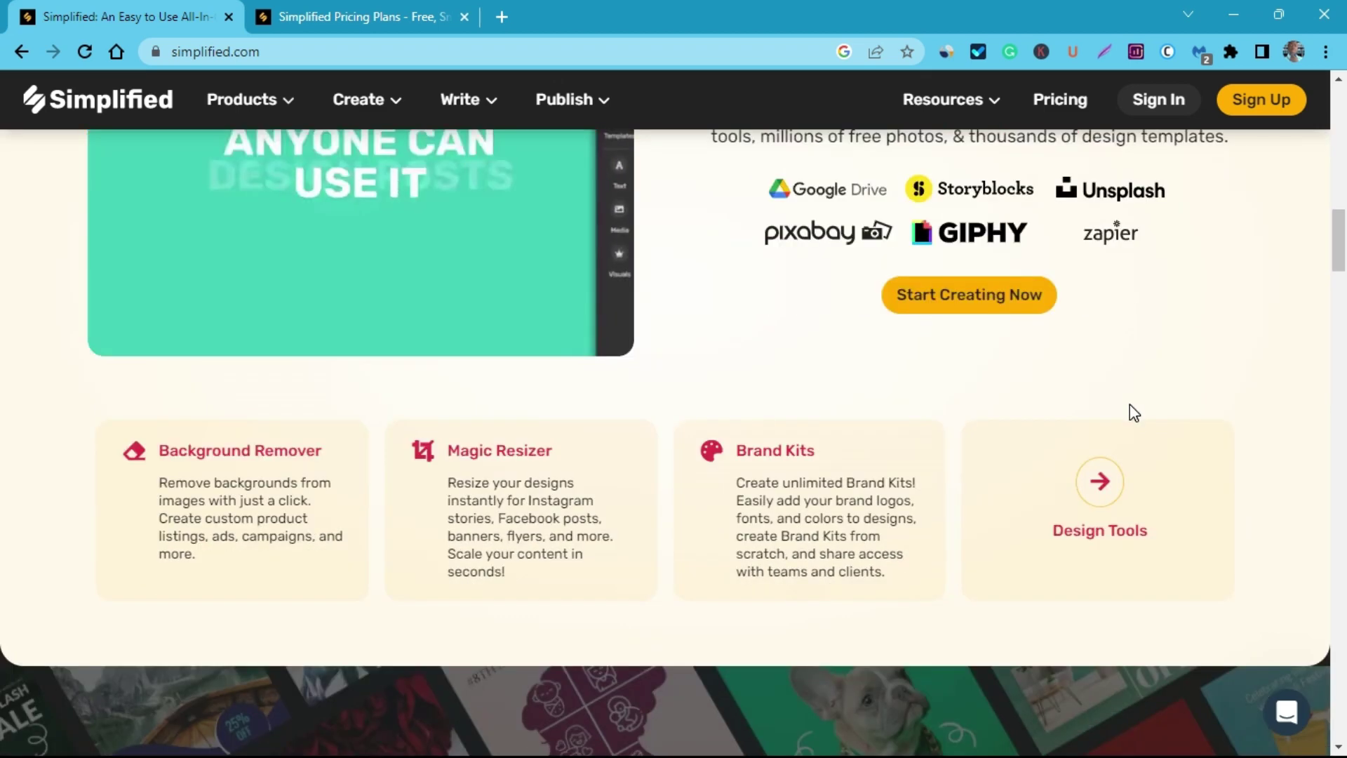
scroll(1129, 404, down, 10)
scroll(1130, 407, down, 8)
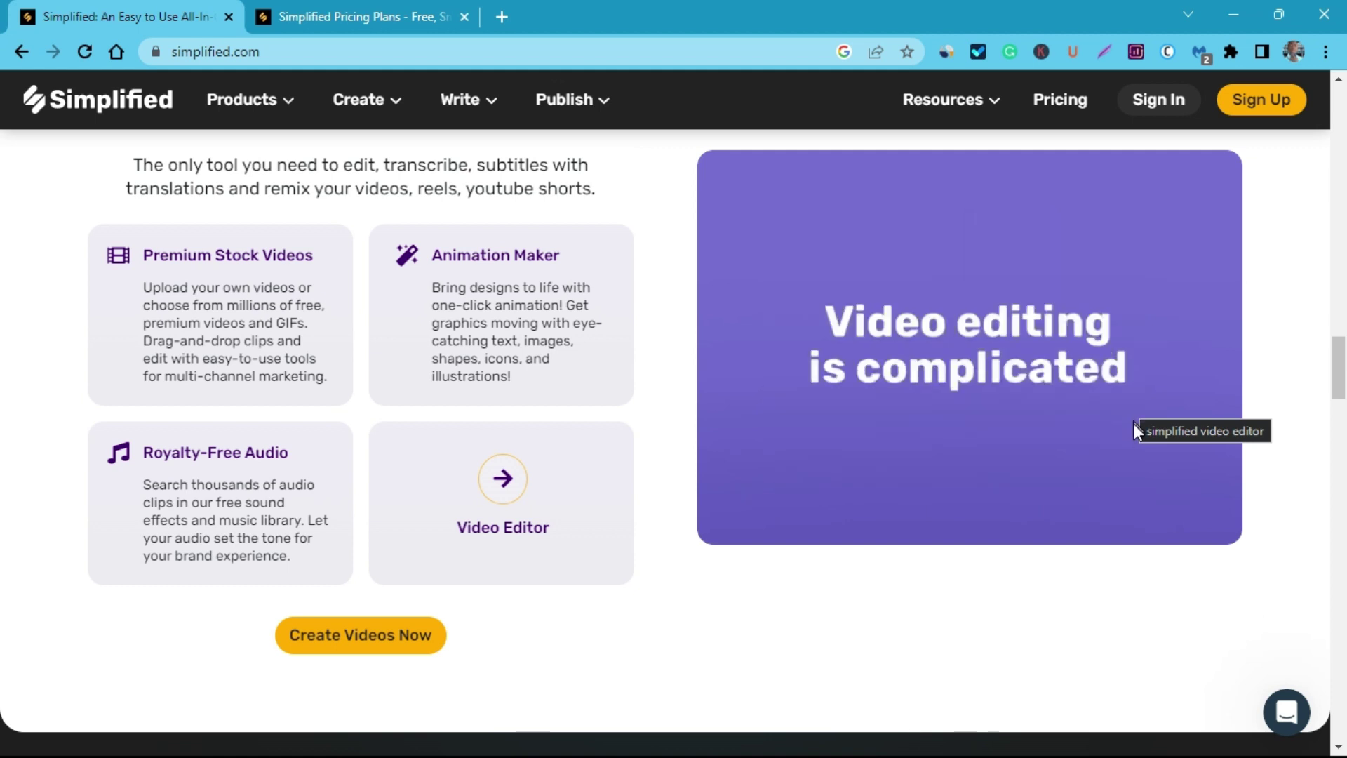
scroll(1134, 423, down, 7)
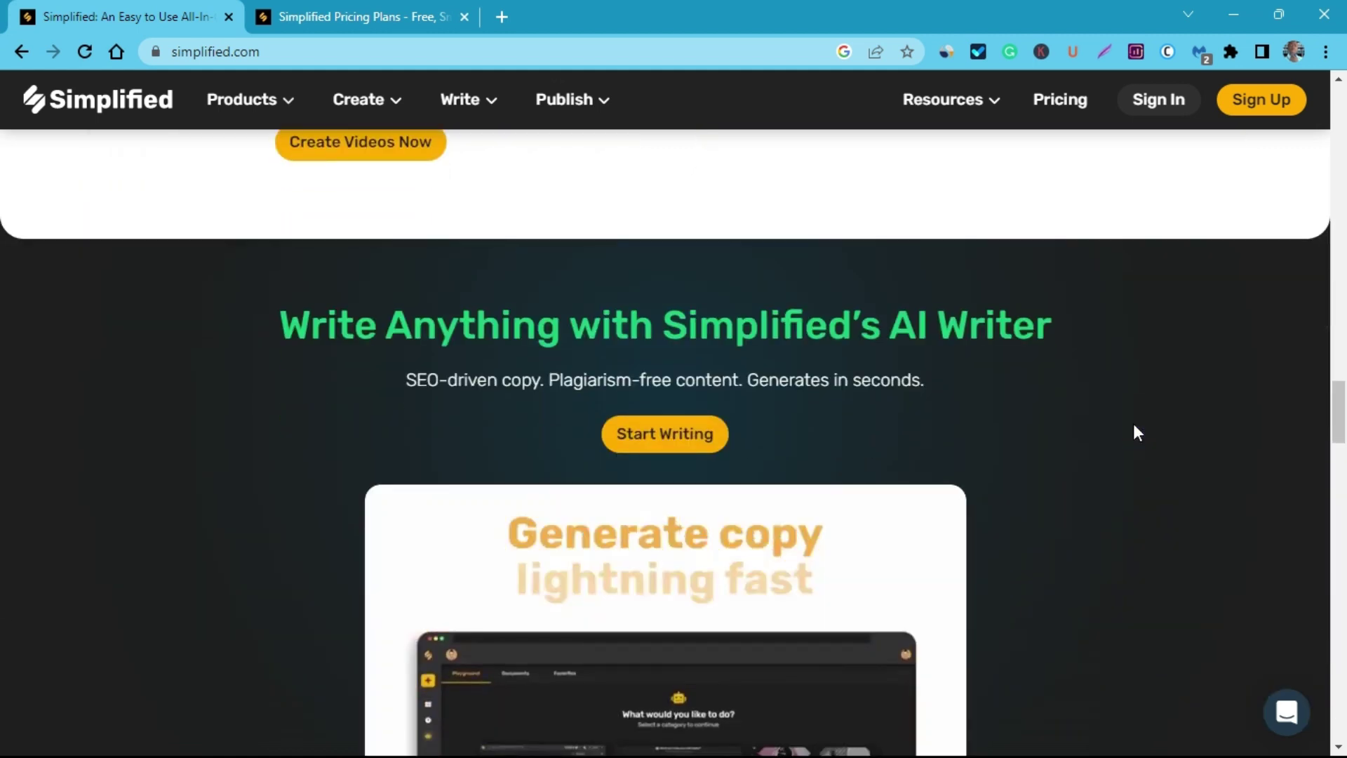
scroll(1134, 423, down, 6)
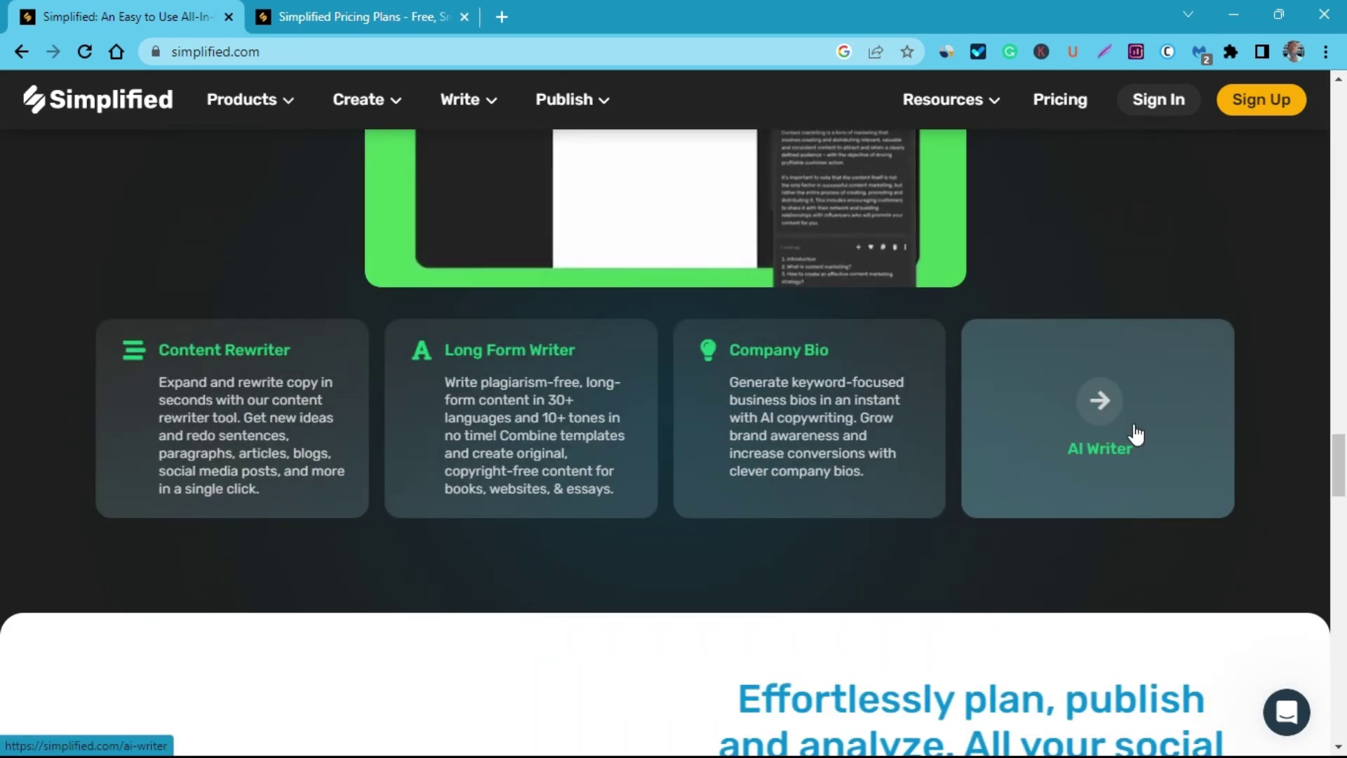